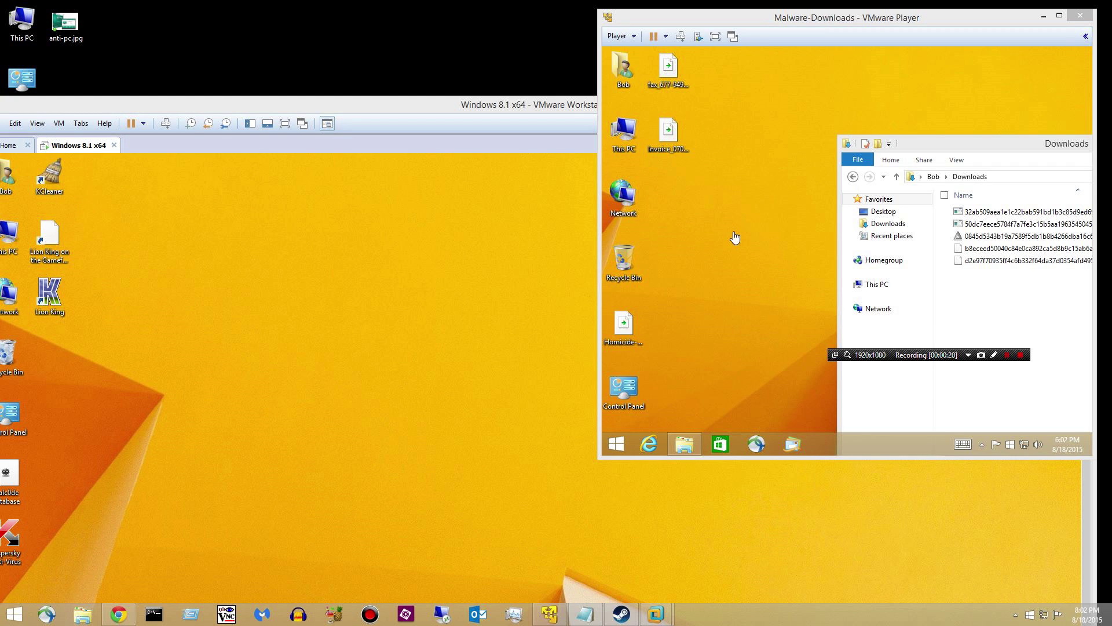
Focus the downloads VM, then raise the Windows 8.1 x64 VM window so its desktop fills the screen
left_click(636, 325)
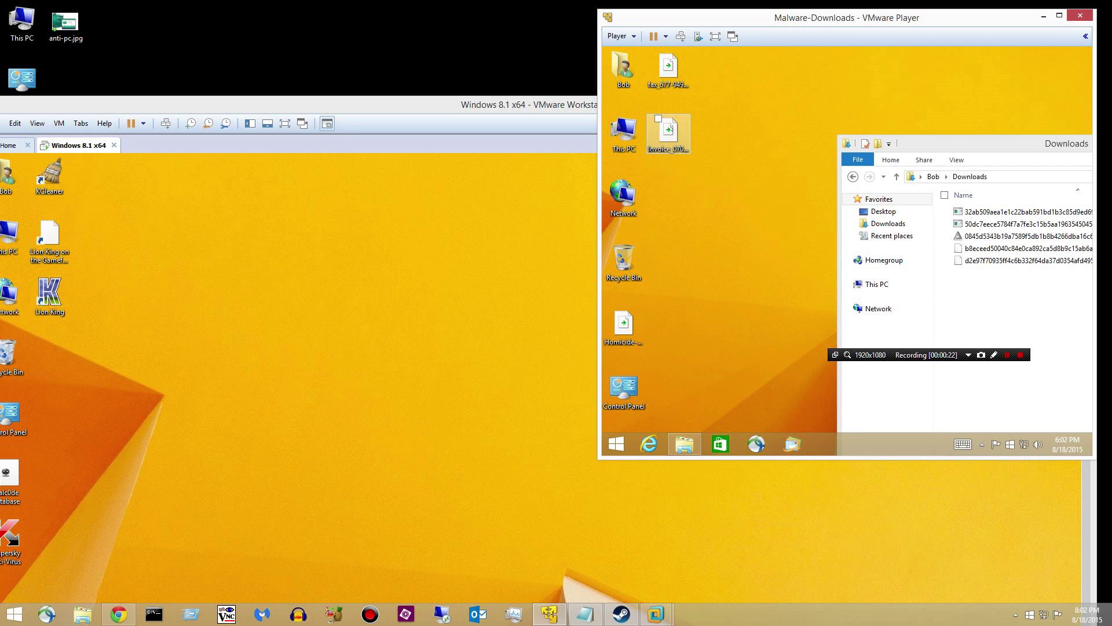
left_click(668, 68)
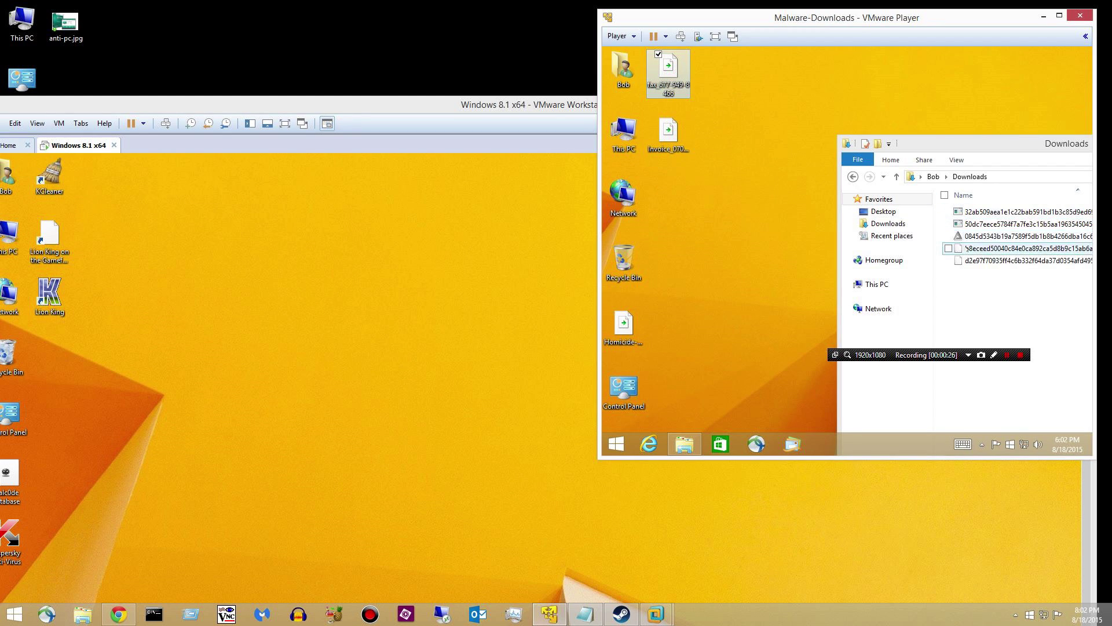
left_click(778, 237)
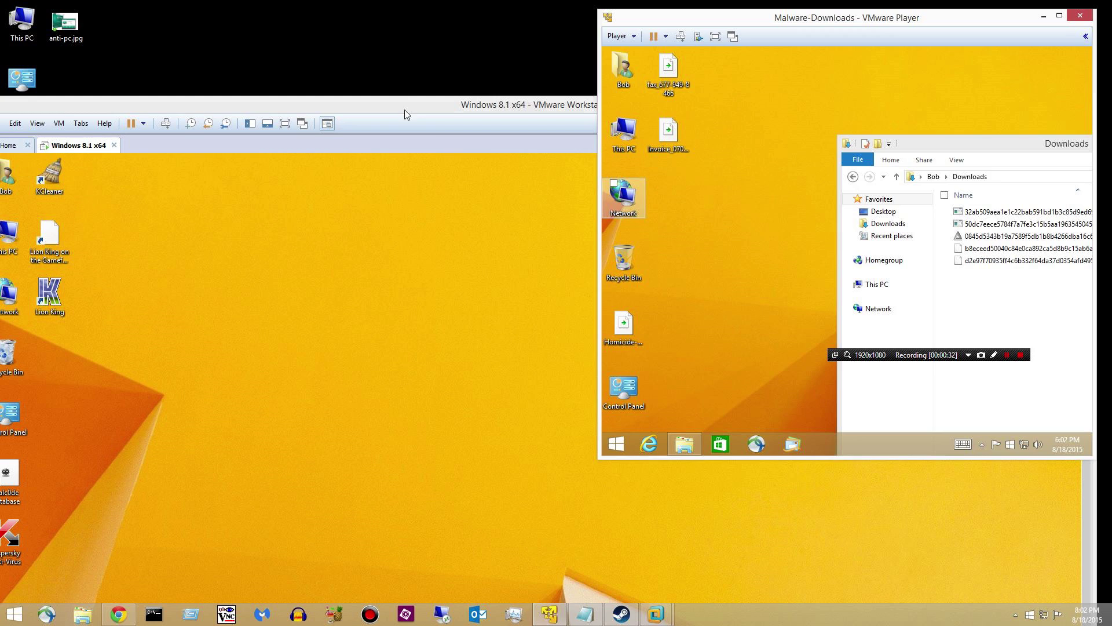
left_click_drag(405, 114, 411, 1)
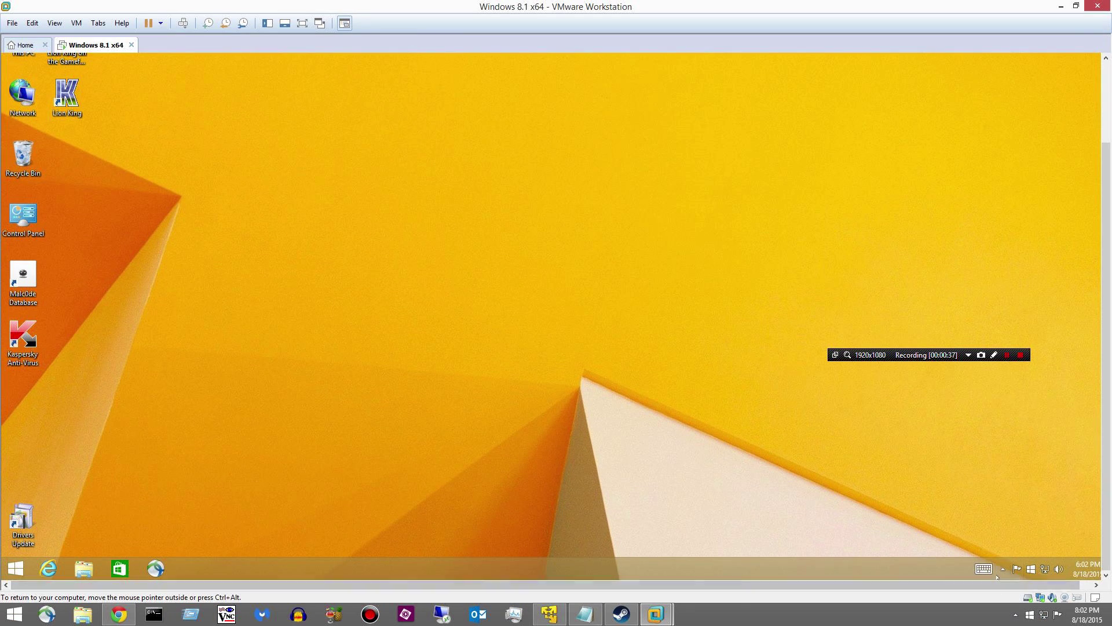
From the tray, open Kaspersky and resolve the reported Trojan-Downloader detection
left_click(1003, 569)
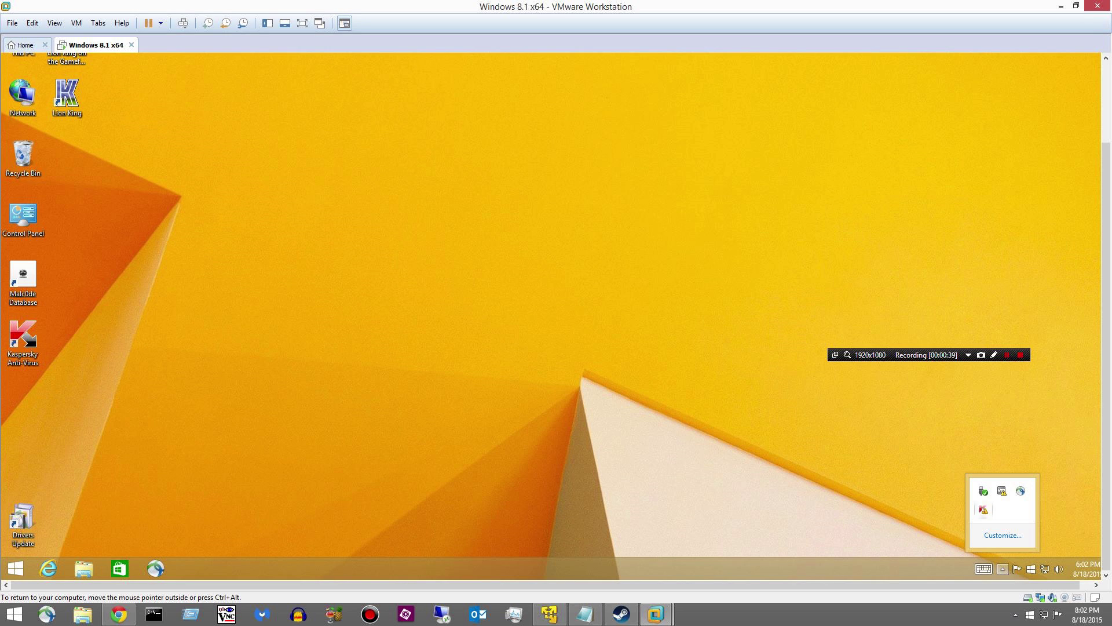
left_click(984, 510)
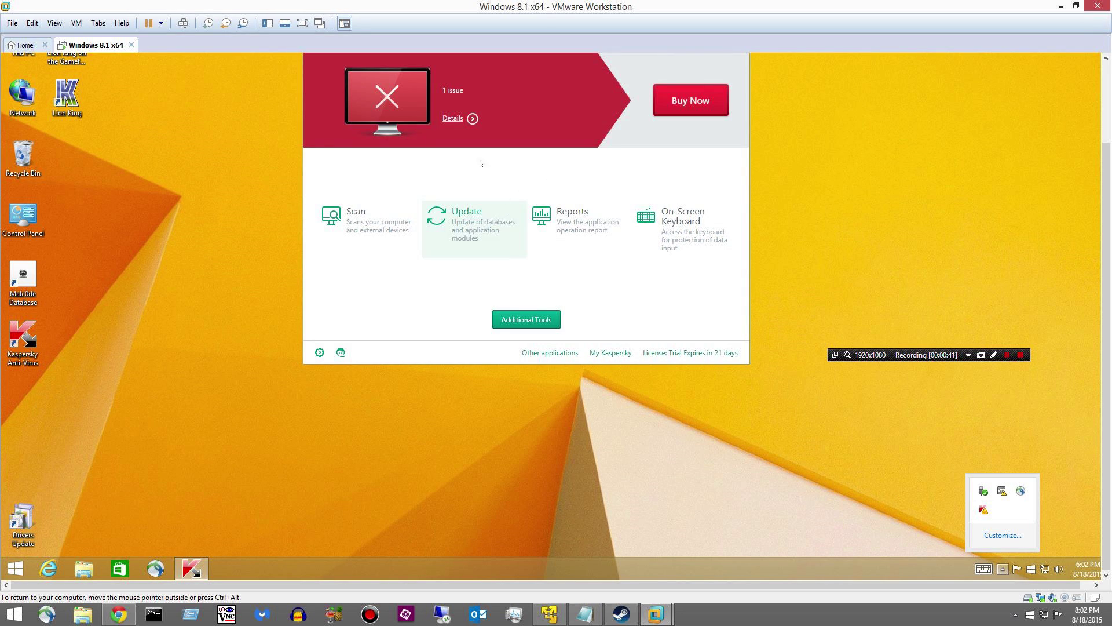
left_click(452, 118)
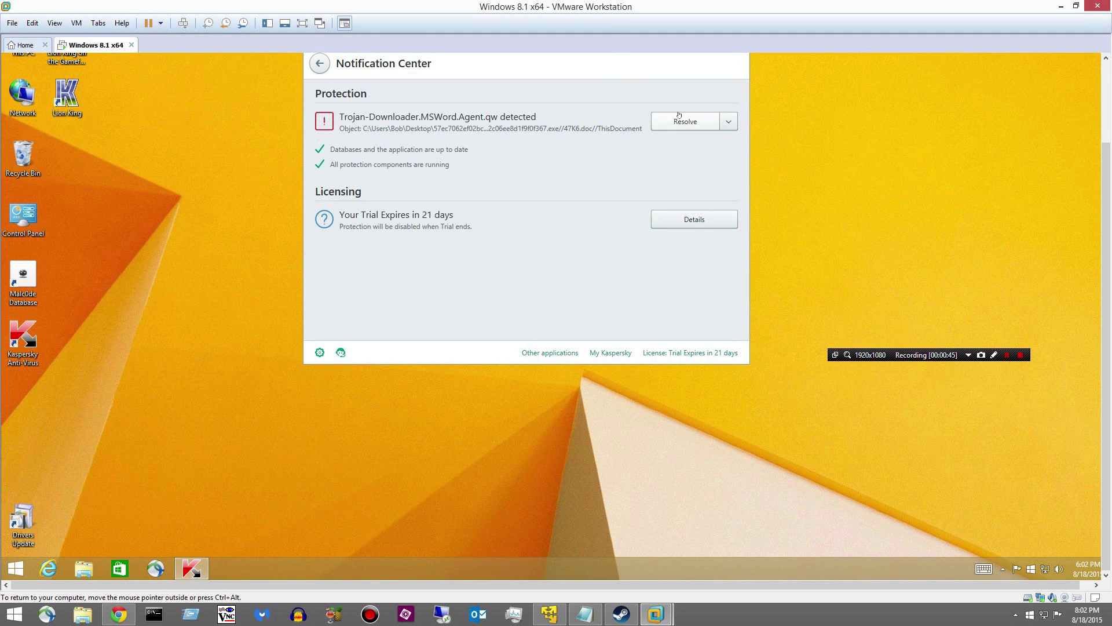
left_click(672, 125)
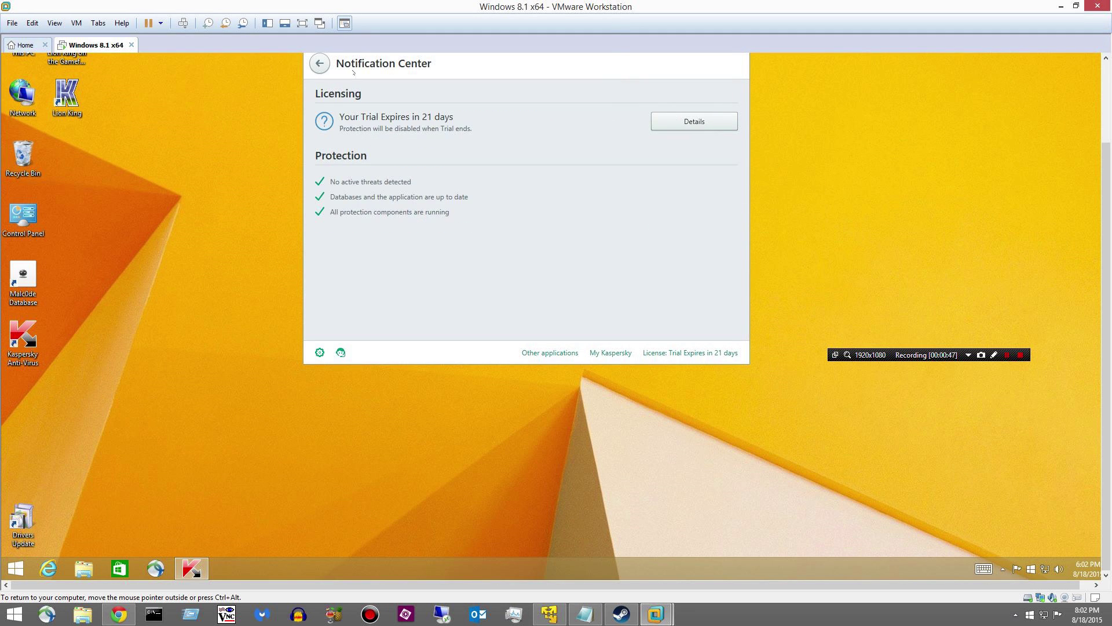
left_click(318, 64)
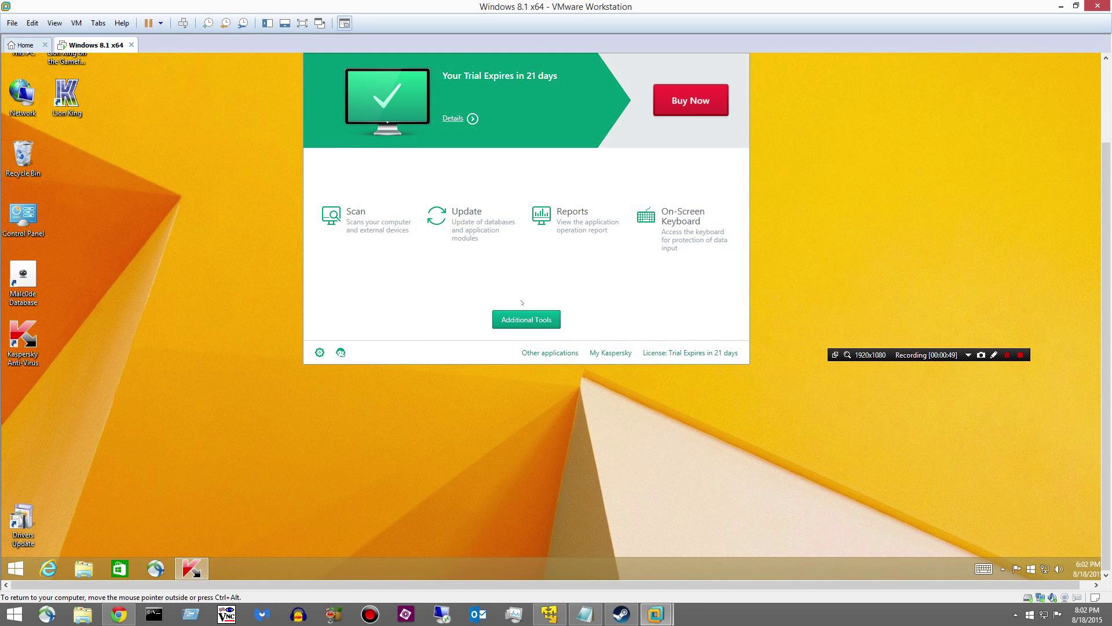
Run a Kaspersky database update, then close the program window
left_click(470, 243)
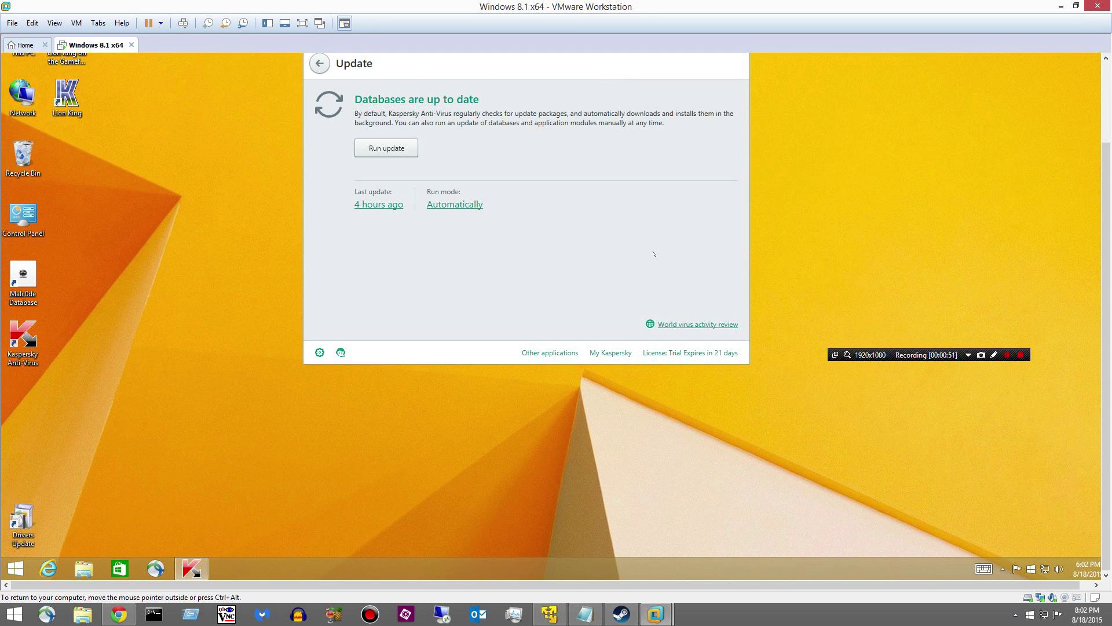
left_click(396, 150)
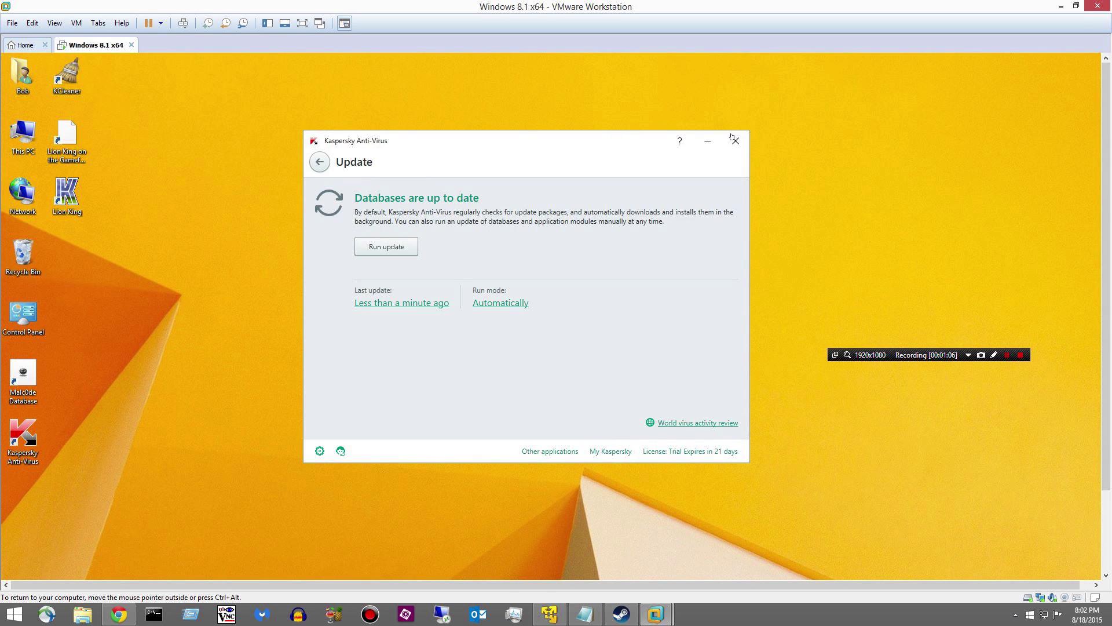
left_click(735, 140)
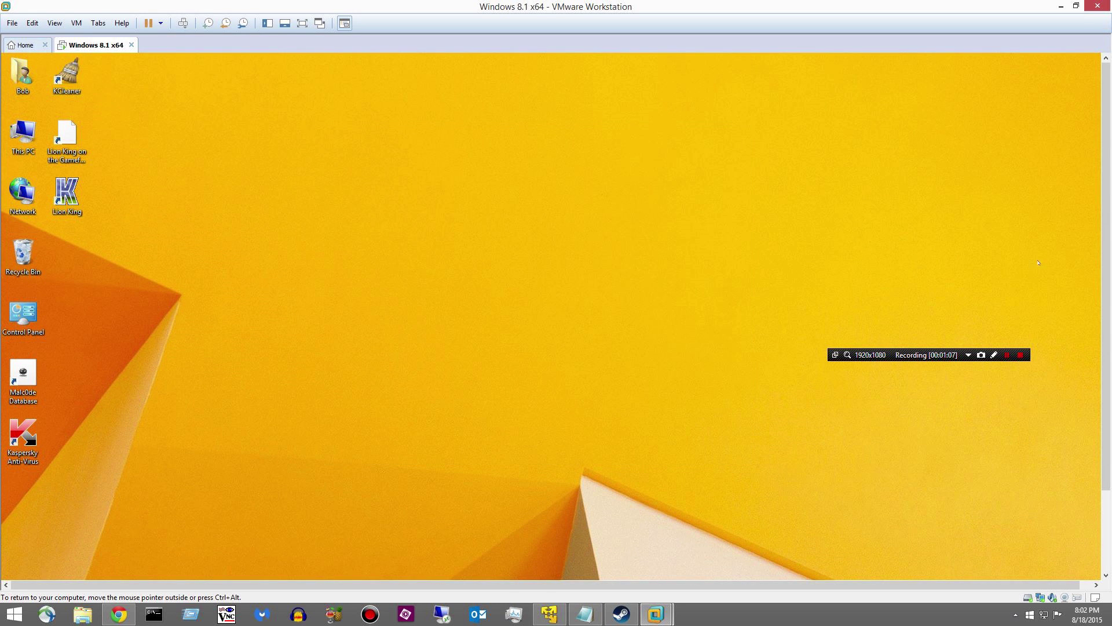
Copy the Homicide-case_3254 zip from the downloads VM onto the test VM desktop
left_click(550, 620)
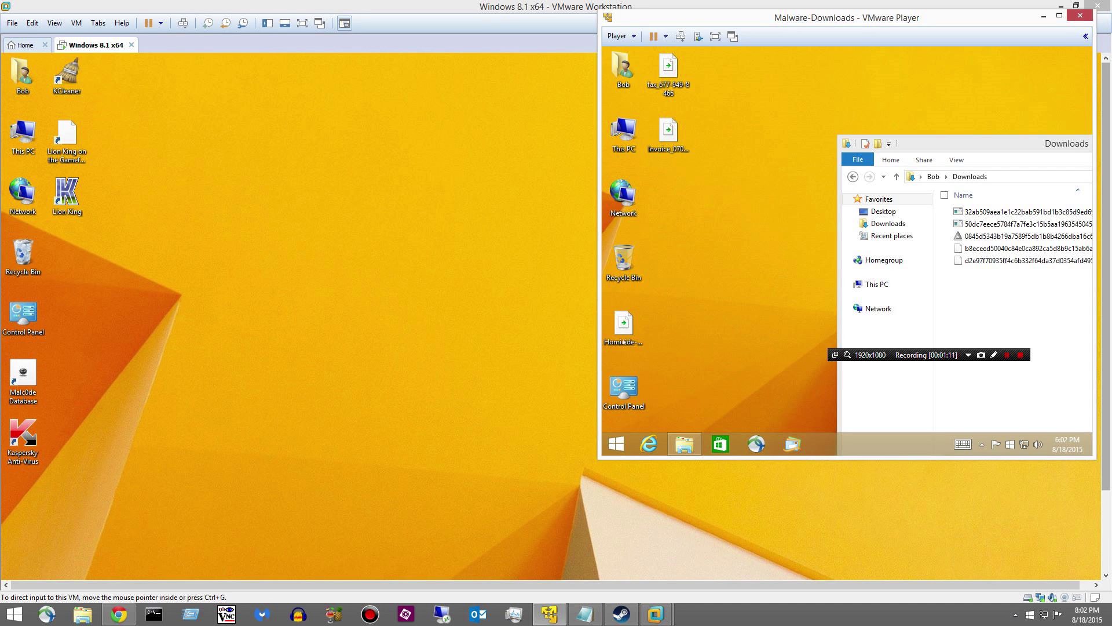
left_click_drag(623, 342, 536, 339)
left_click_drag(272, 252, 235, 220)
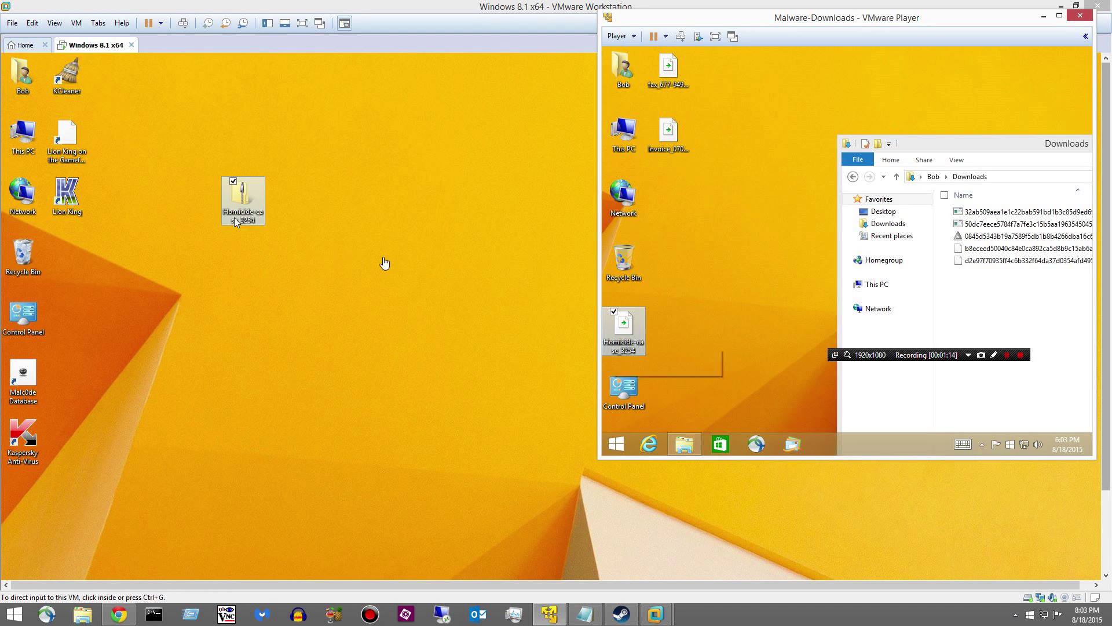
left_click(396, 282)
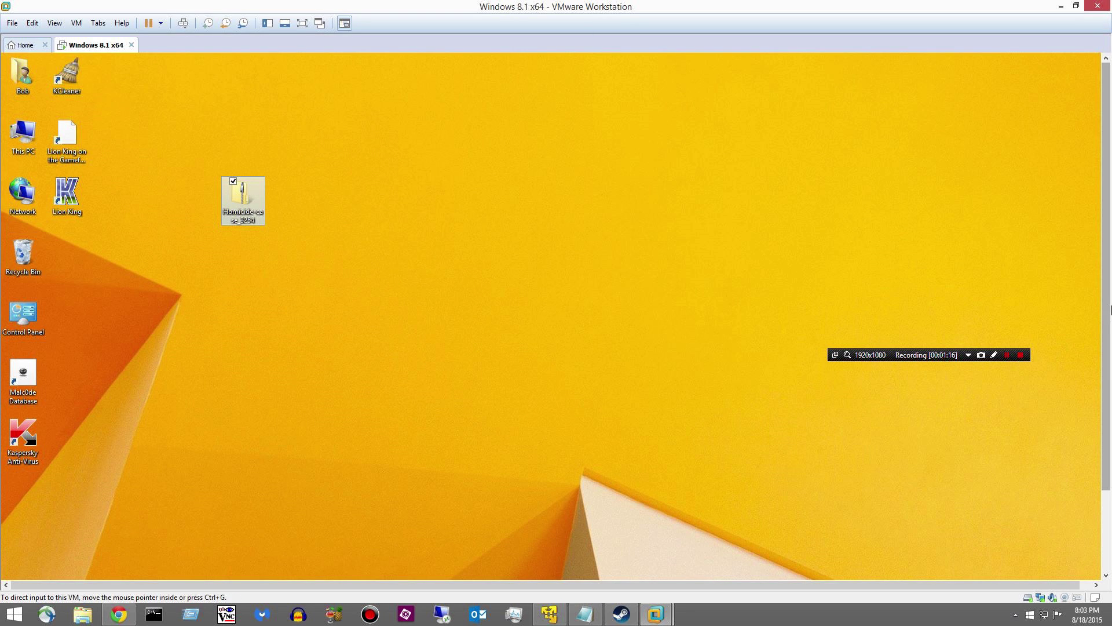
scroll(1109, 307, "down", 3)
scroll(1108, 431, "down", 1)
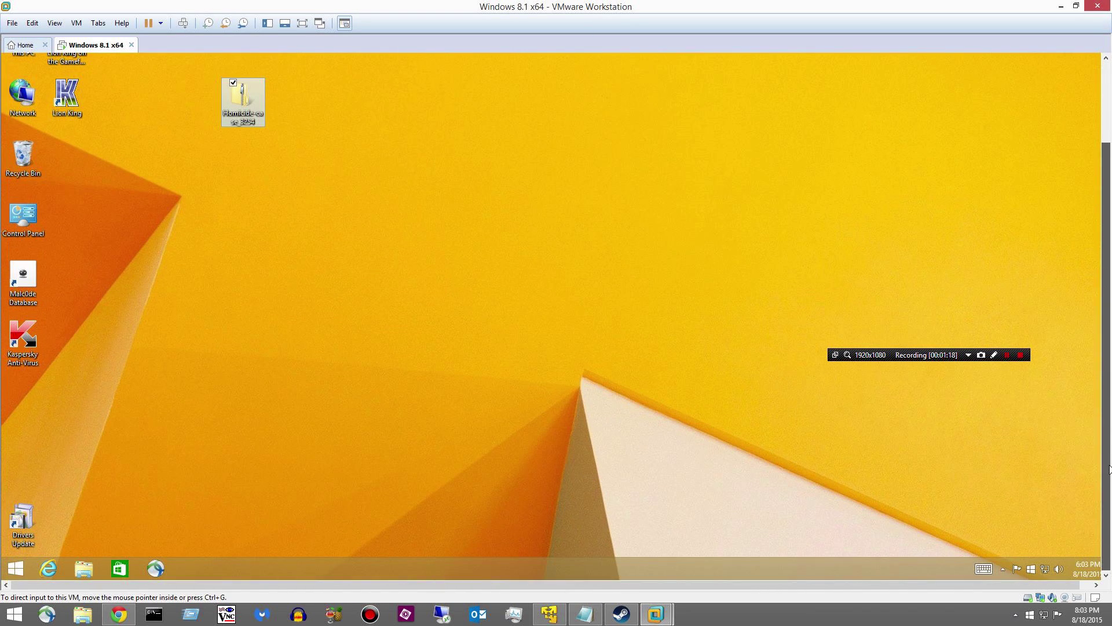
left_click(435, 261)
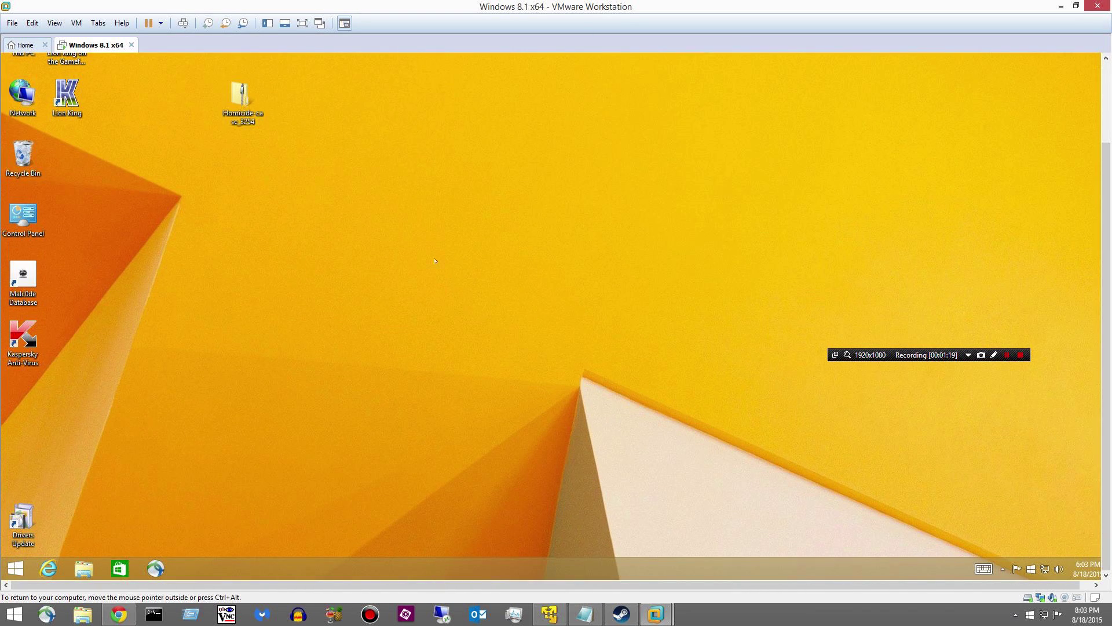
Open the Homicide-case_3254 archive and drag its Homicide-case#3254 application onto the desktop
left_click(242, 90)
key("Return")
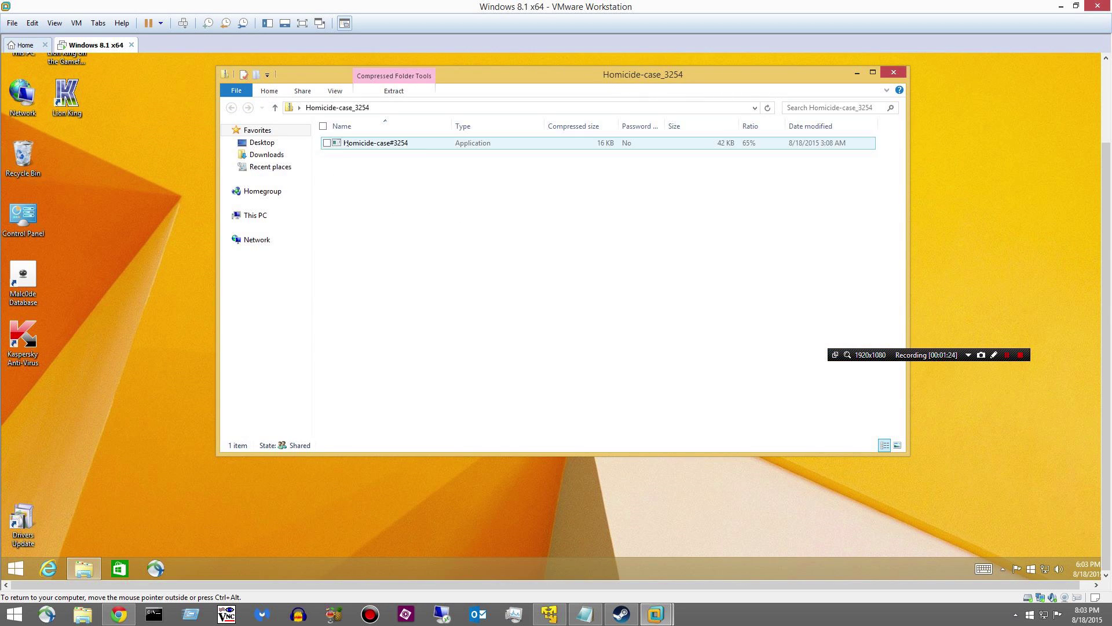
left_click(396, 142)
left_click_drag(375, 143, 158, 214)
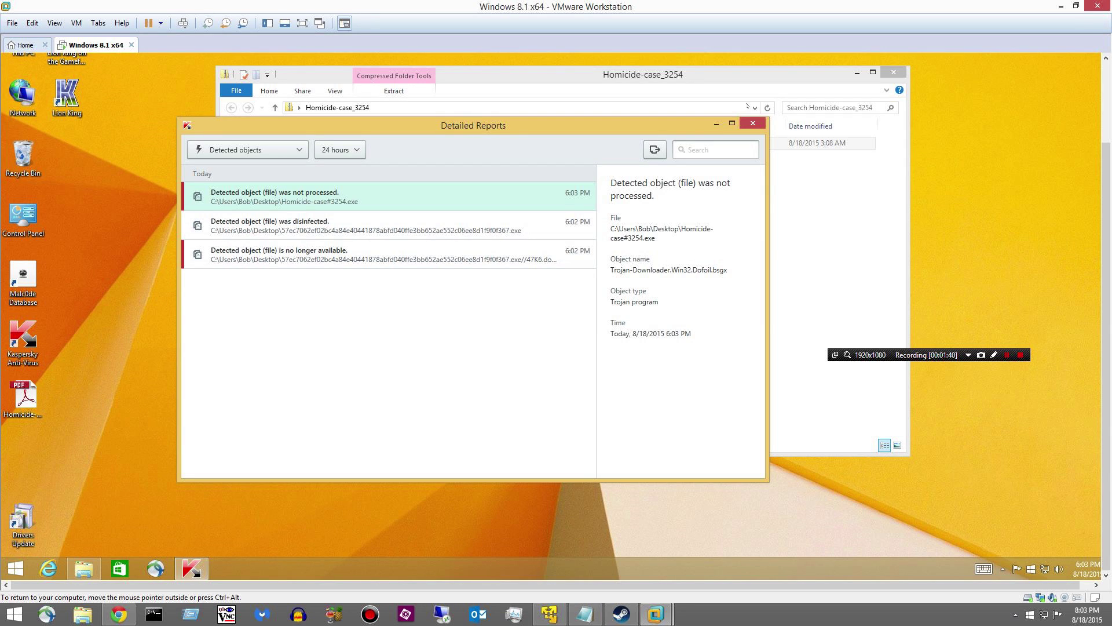
Close the Kaspersky reports and archive windows, then scan the Homicide zip for viruses
left_click(755, 125)
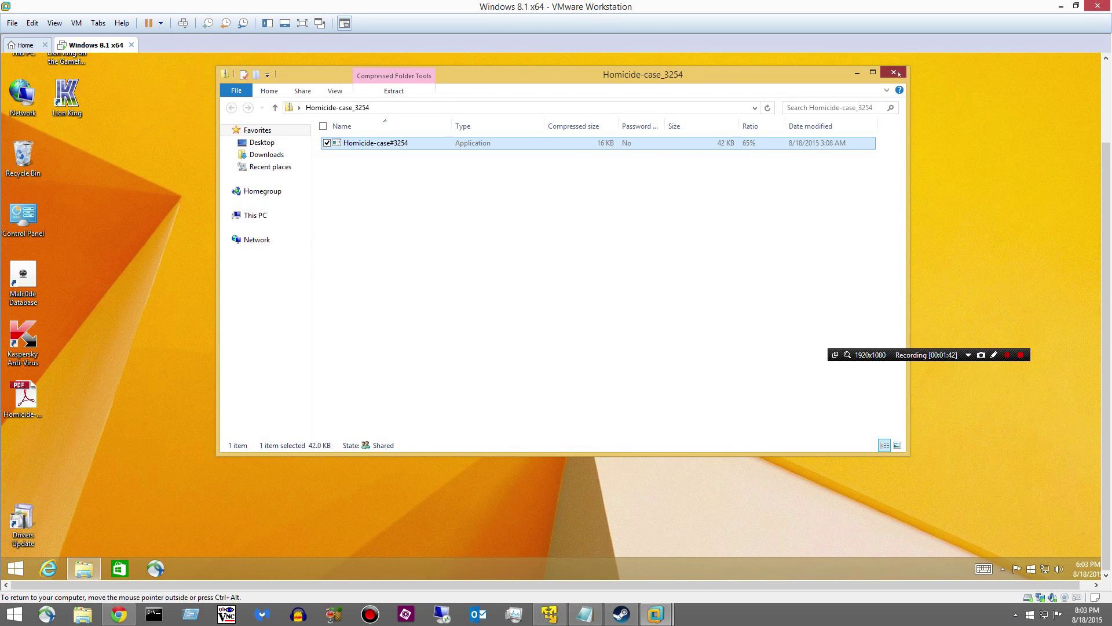
left_click(893, 71)
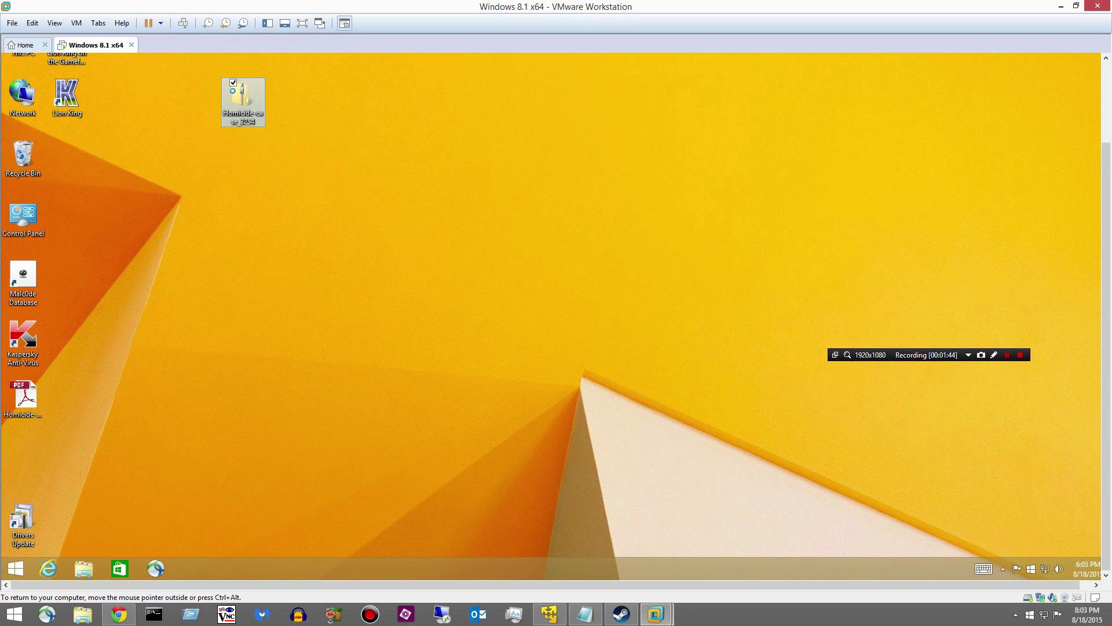
right_click(260, 98)
left_click(157, 139)
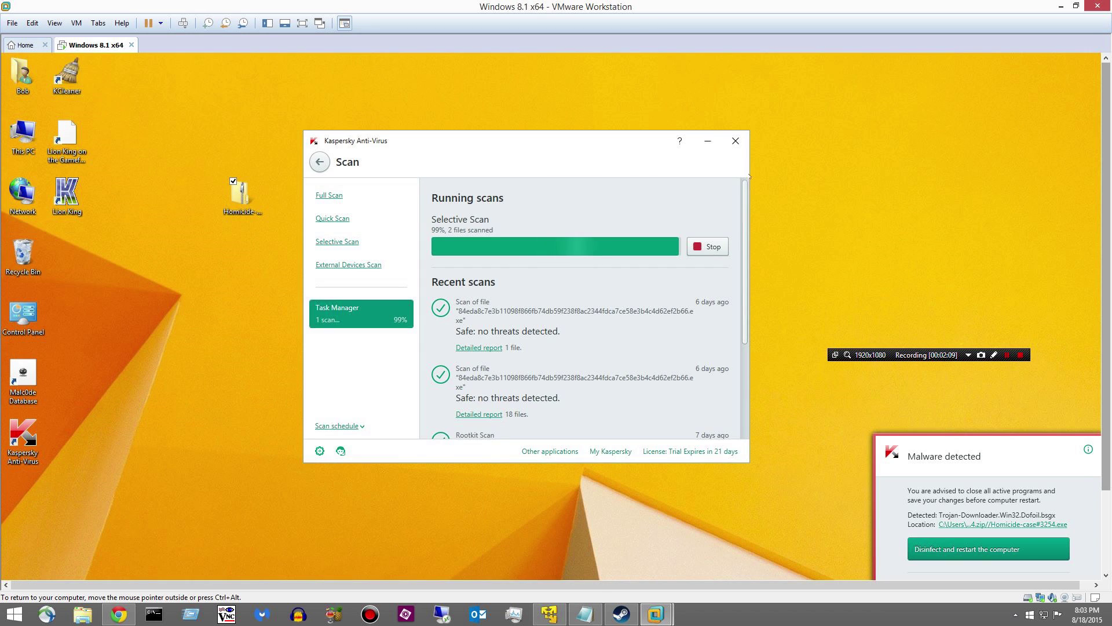
Close the Kaspersky scan window and switch to the Malware-Downloads VM
left_click(730, 147)
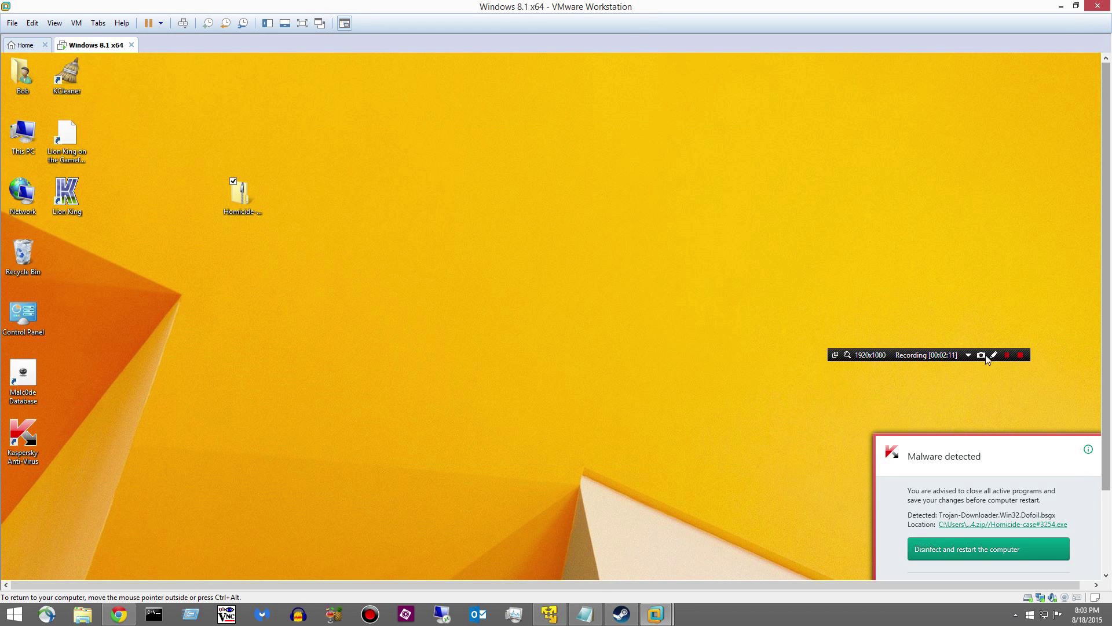
left_click(548, 615)
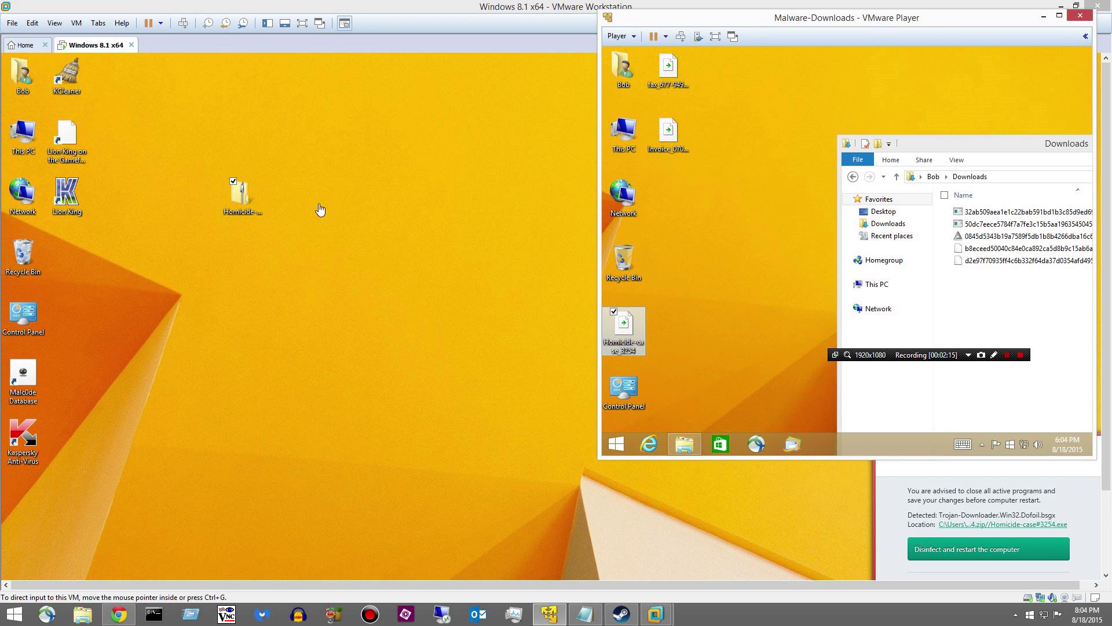
left_click_drag(242, 196, 34, 254)
left_click(536, 614)
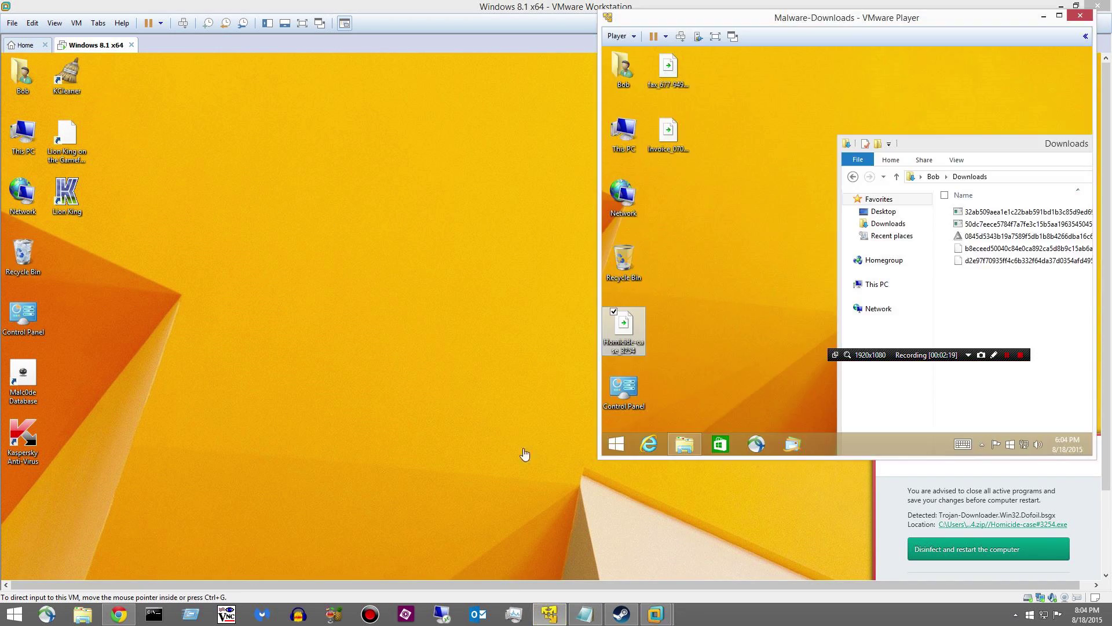
left_click(668, 75)
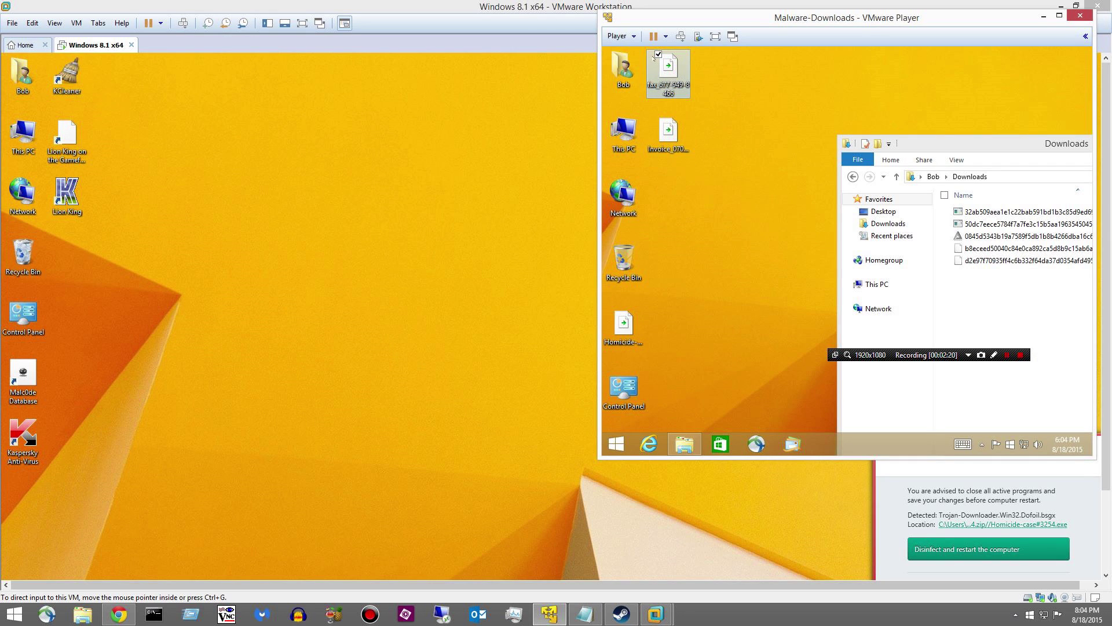
left_click_drag(668, 72, 296, 192)
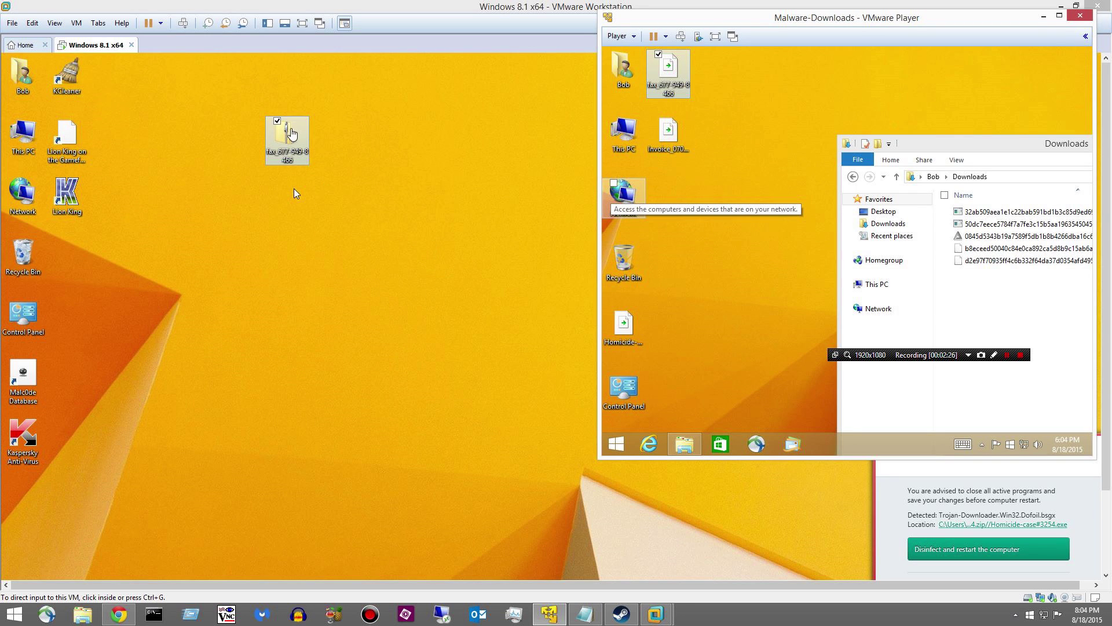
left_click(291, 148)
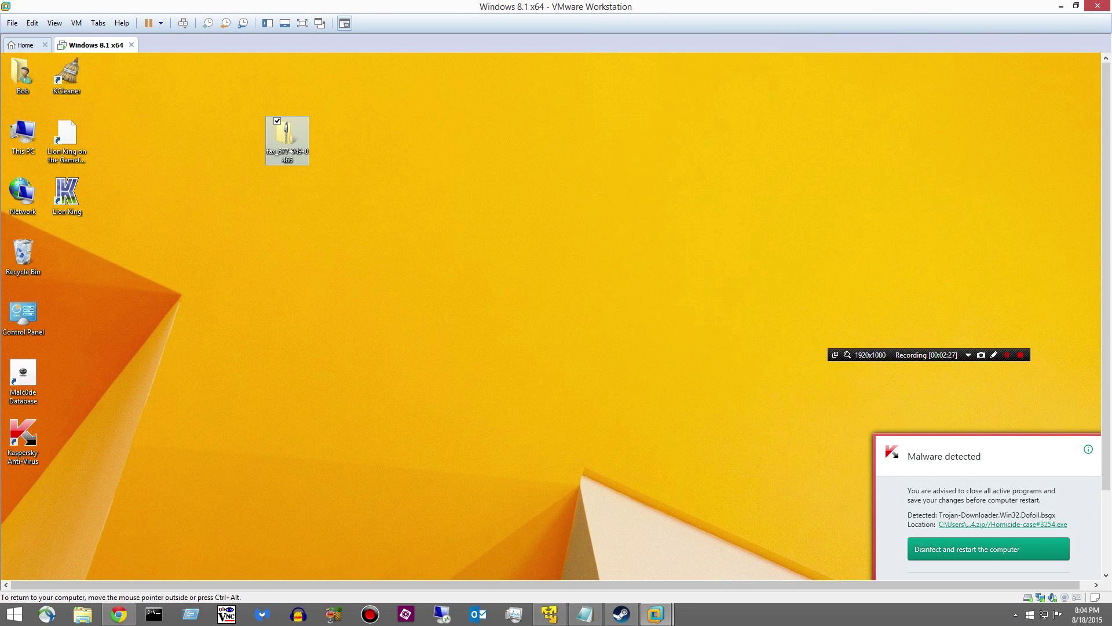
left_click(408, 145)
Open the fax archive and extract its fax_87DSFGSDF97TD8 application onto the desktop
left_click_drag(1031, 454, 220, 307)
left_click(273, 129)
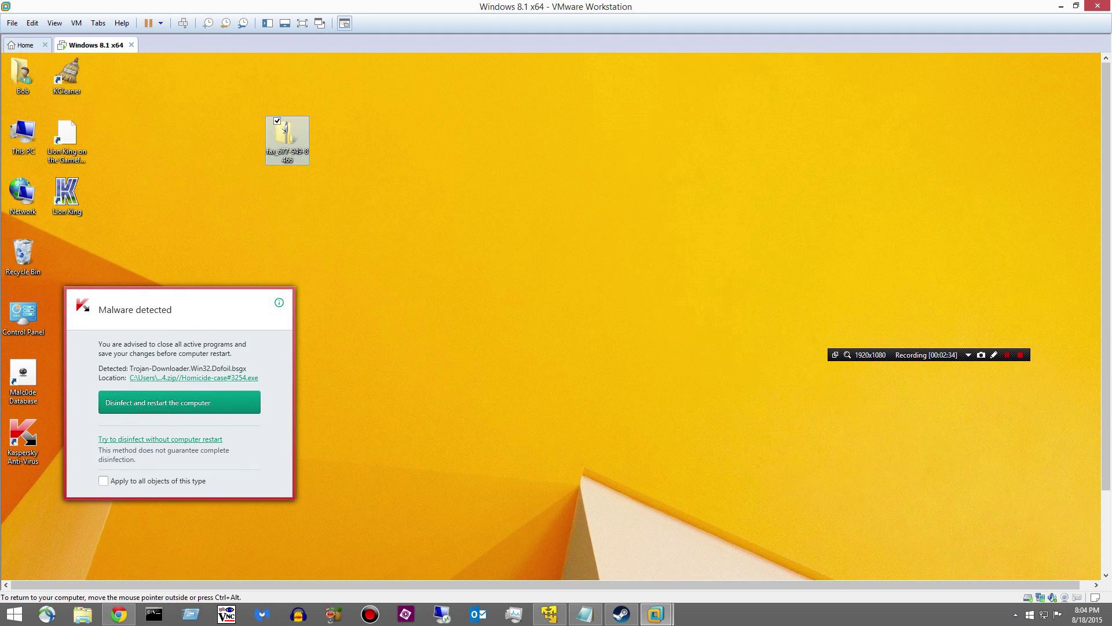
double_click(284, 131)
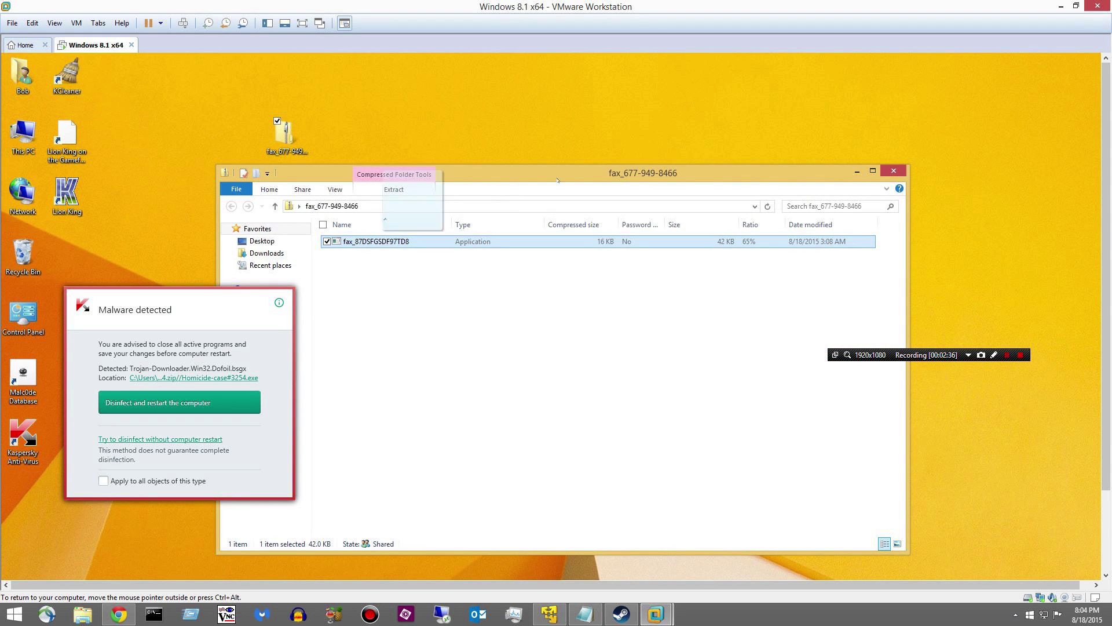
left_click_drag(558, 180, 696, 115)
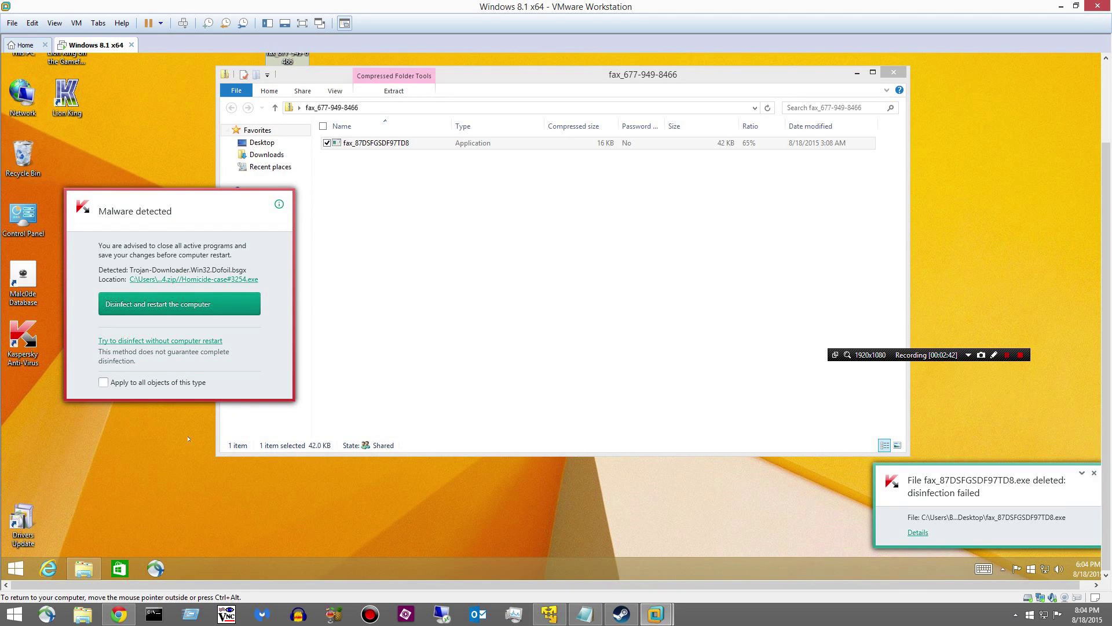
Copy the Invoice_0704SL3PLA73 archive from the downloads VM onto the test desktop
left_click(549, 614)
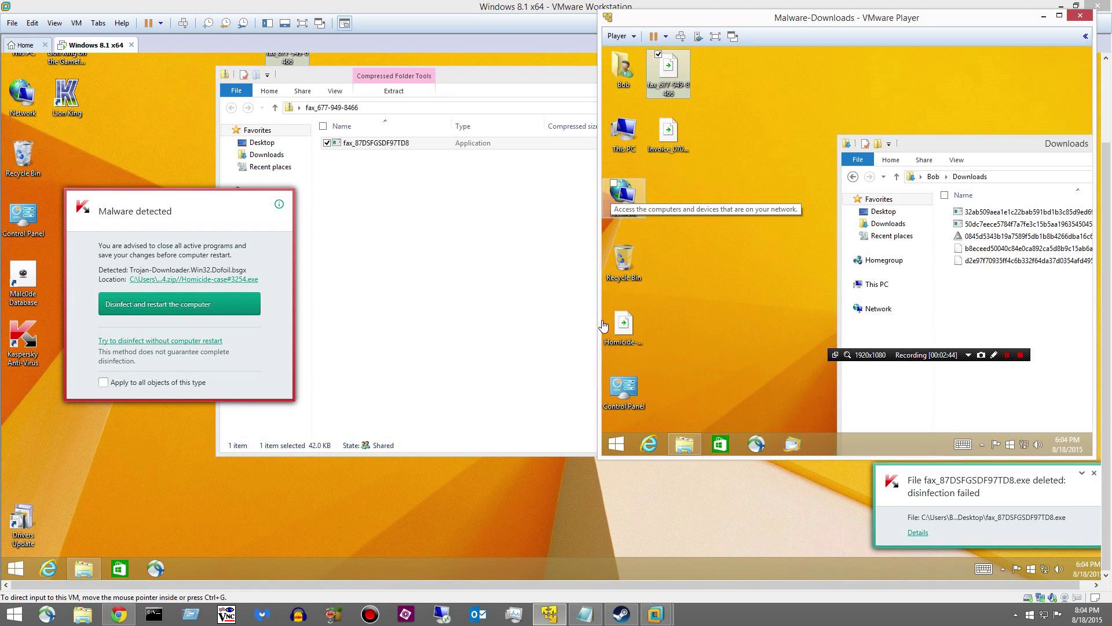
left_click(672, 131)
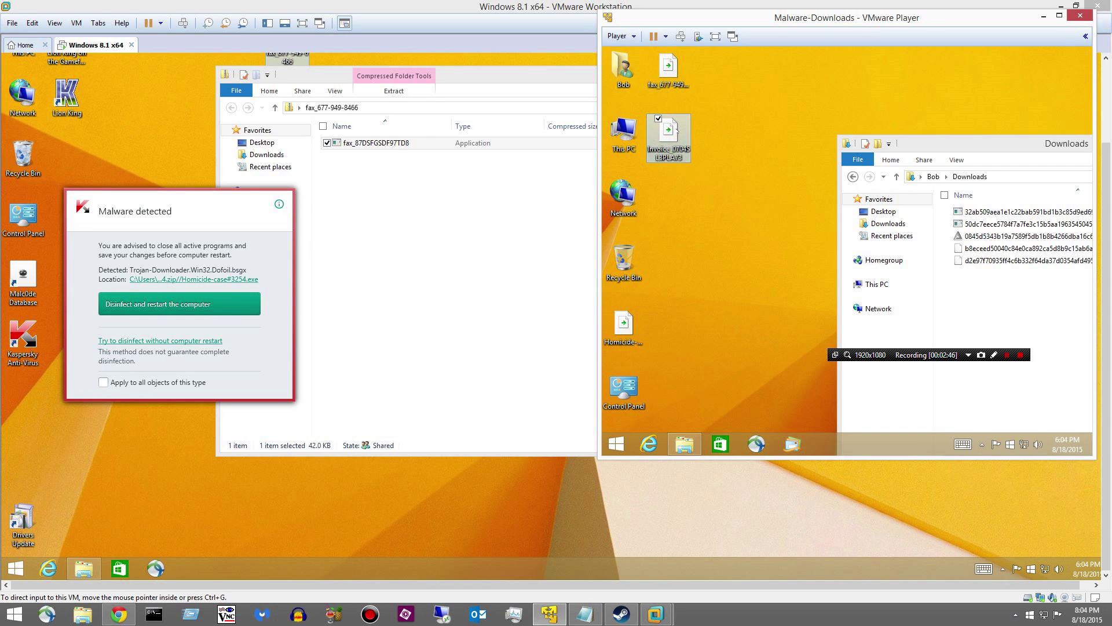
left_click_drag(669, 145, 521, 407)
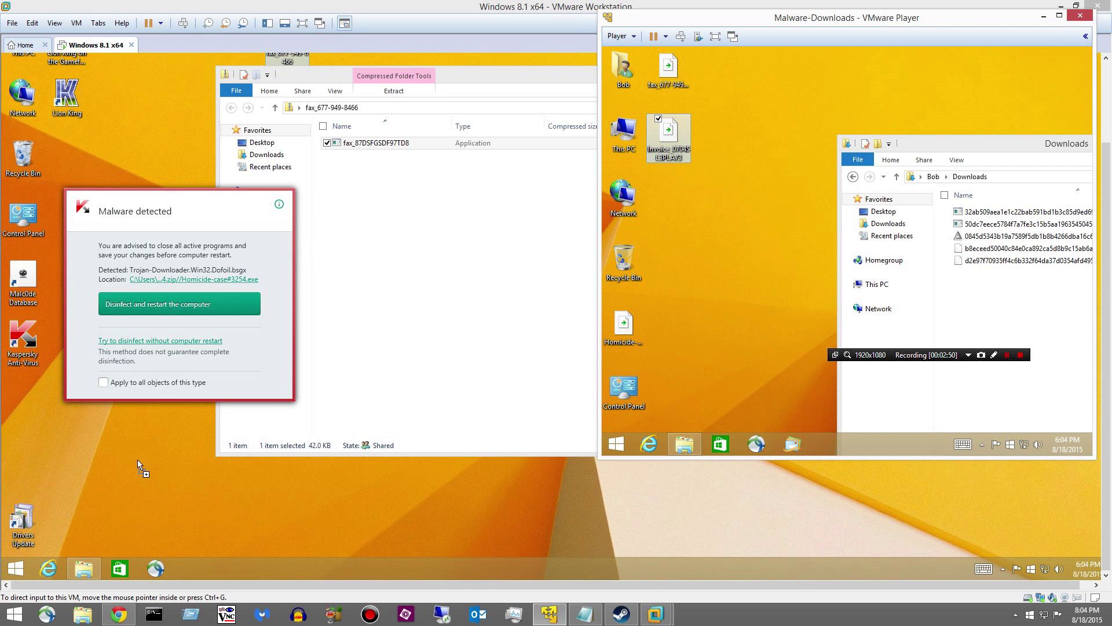
left_click_drag(137, 460, 137, 460)
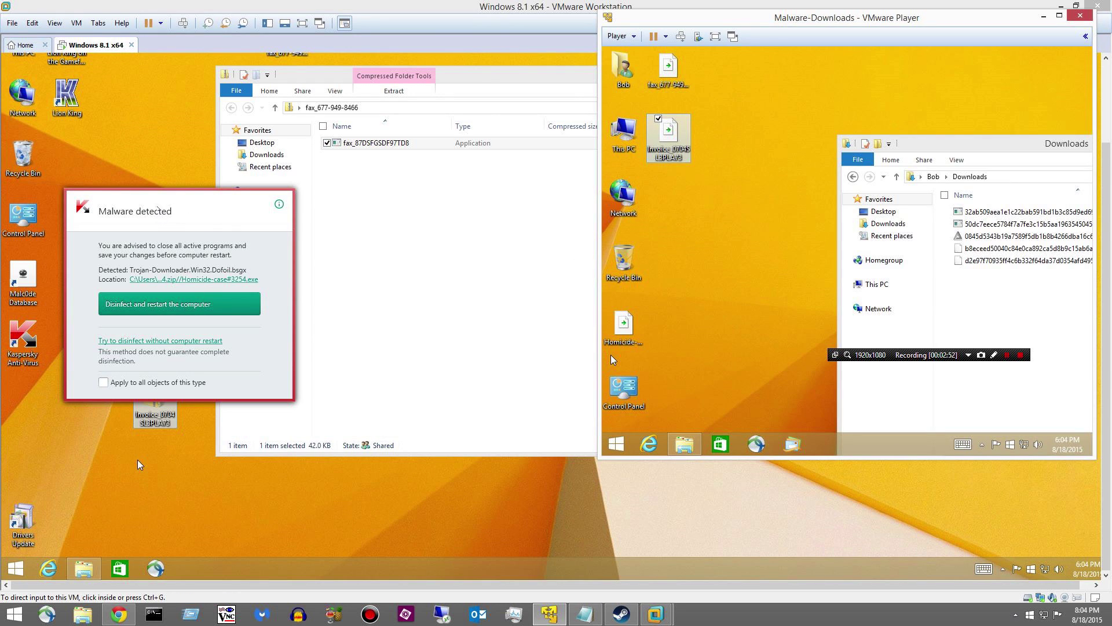
left_click(138, 460)
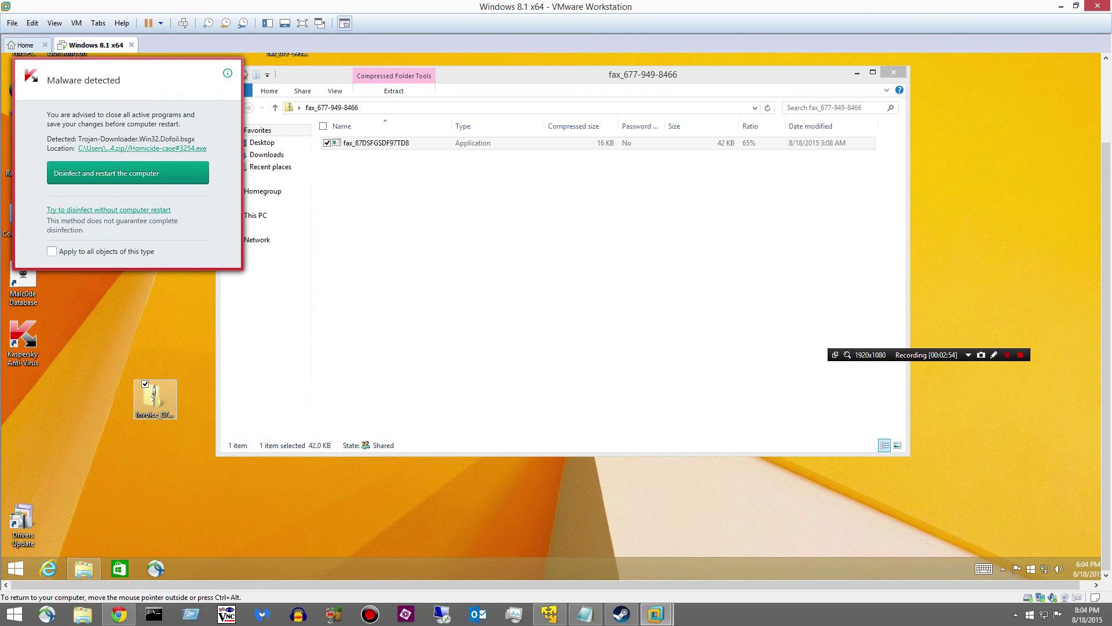
Open the Invoice archive and extract its application onto the desktop for Kaspersky to delete
double_click(153, 398)
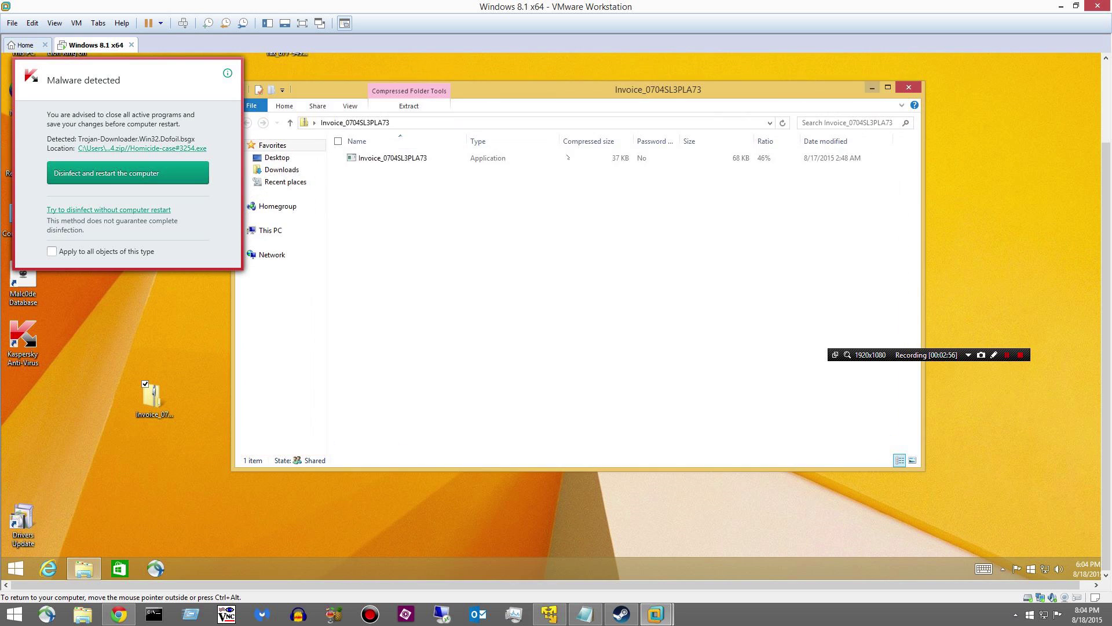
left_click_drag(374, 165, 1004, 178)
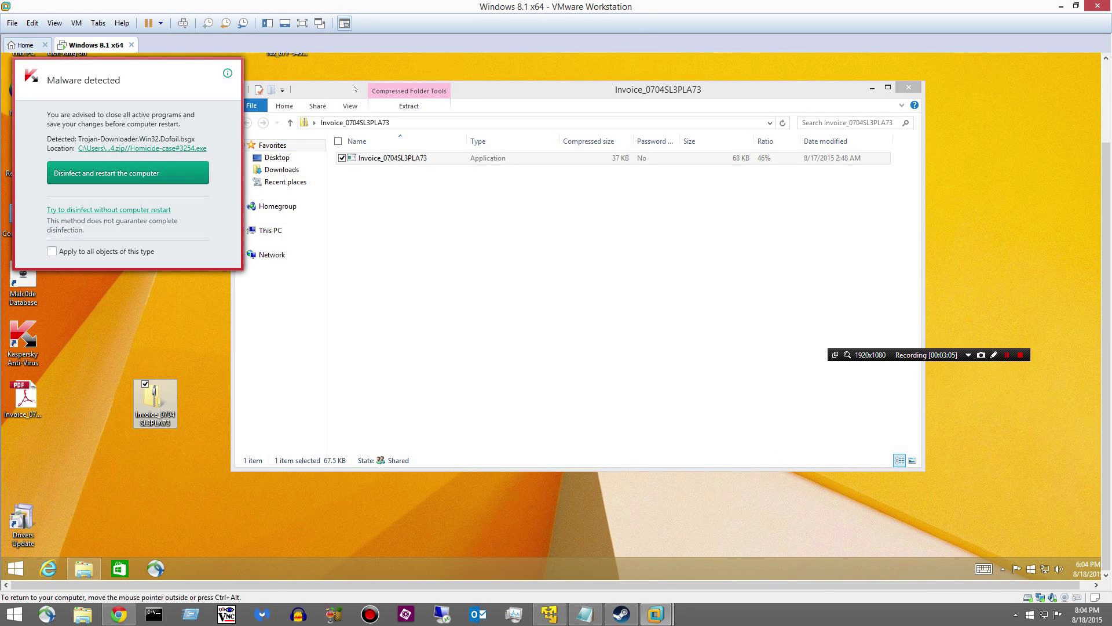
left_click_drag(349, 88, 379, 73)
left_click(549, 614)
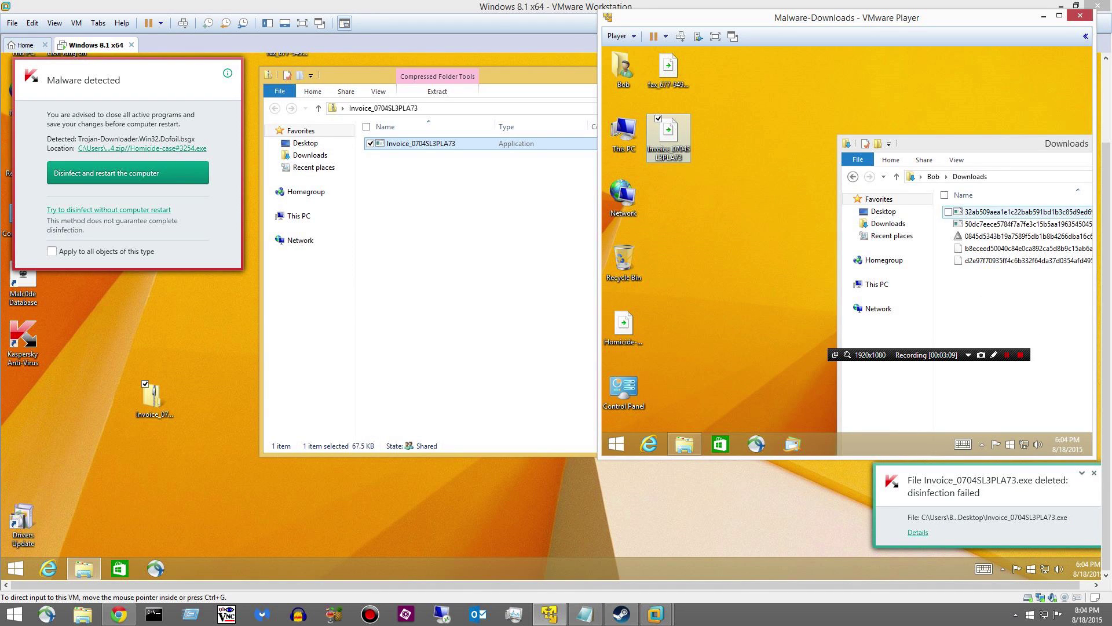
left_click(962, 212)
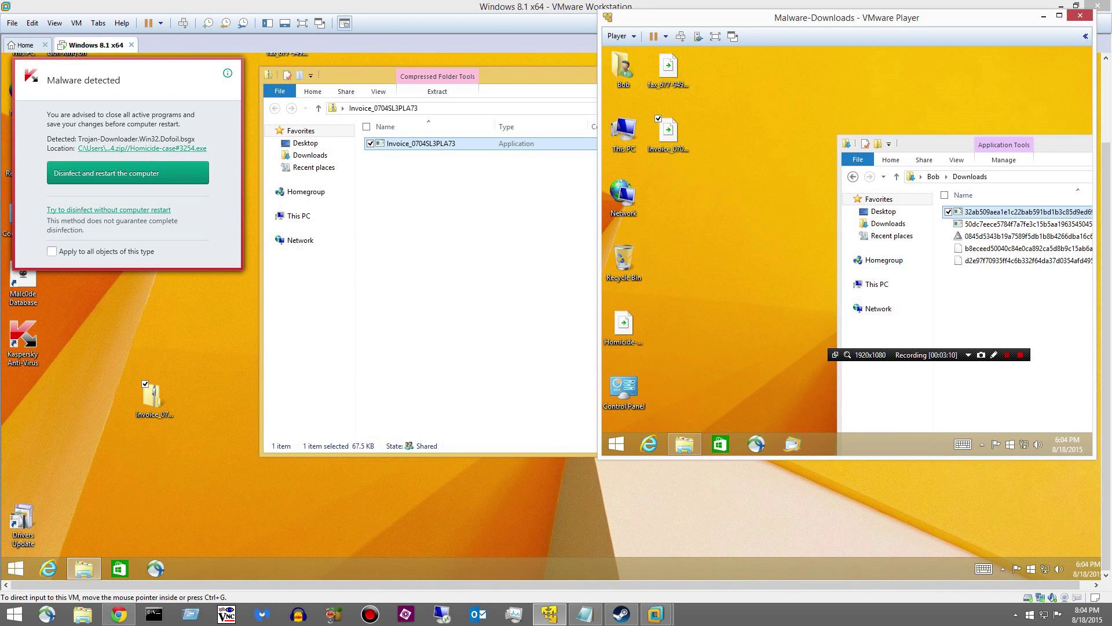
Drop the first 32ab509… sample onto the test desktop and watch Kaspersky disinfect it
left_click_drag(985, 211, 215, 325)
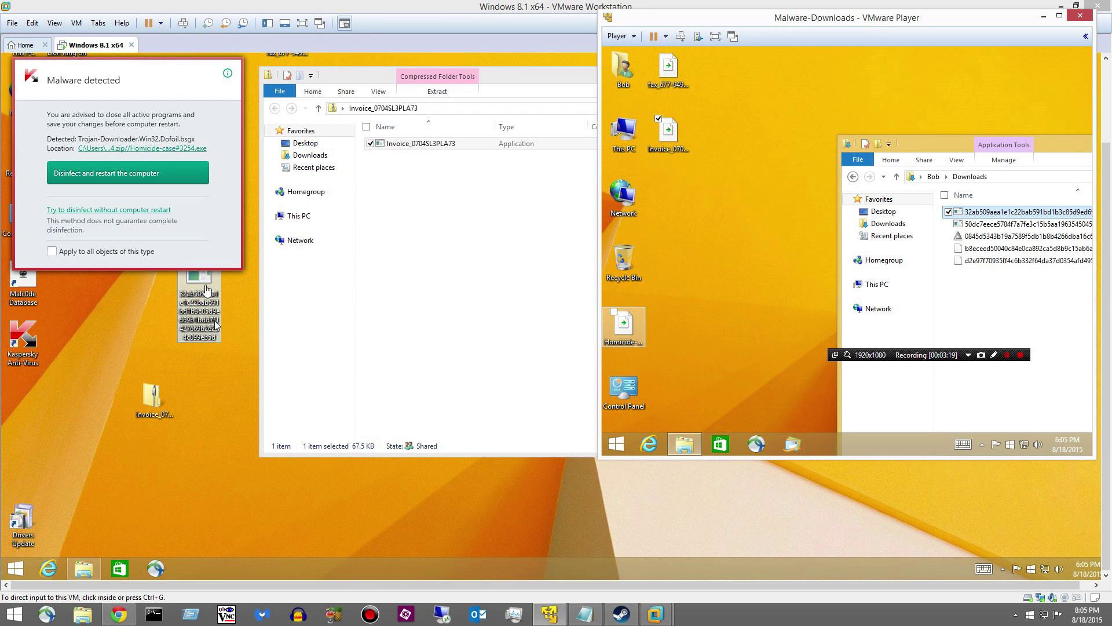
left_click(207, 289)
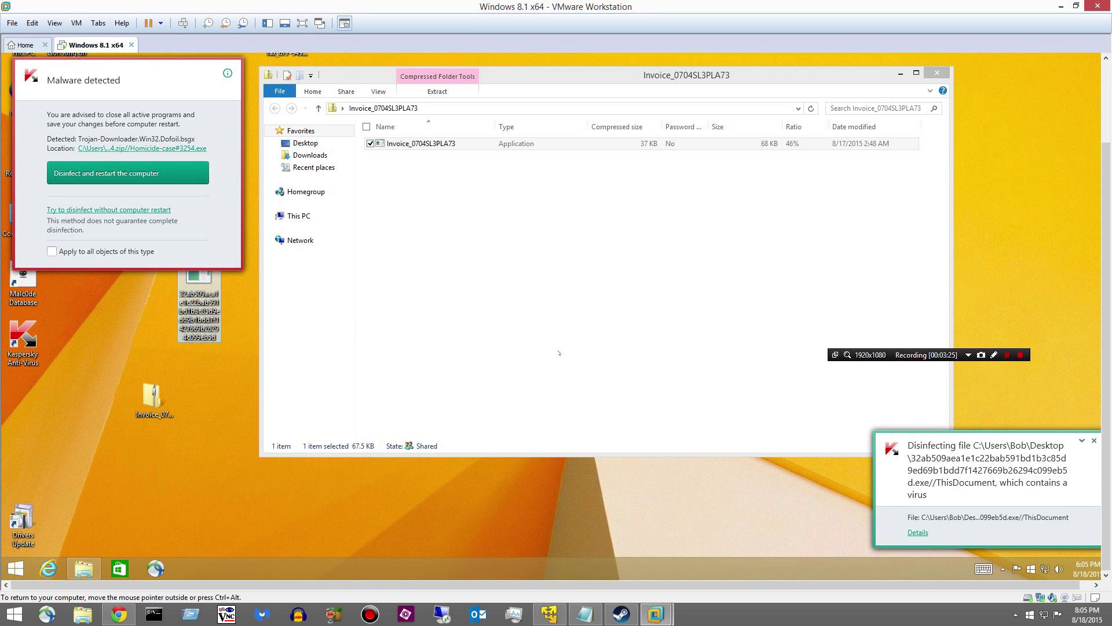
Copy the second 50dc7eece… sample from Downloads onto the test VM desktop
mouse_move(656, 620)
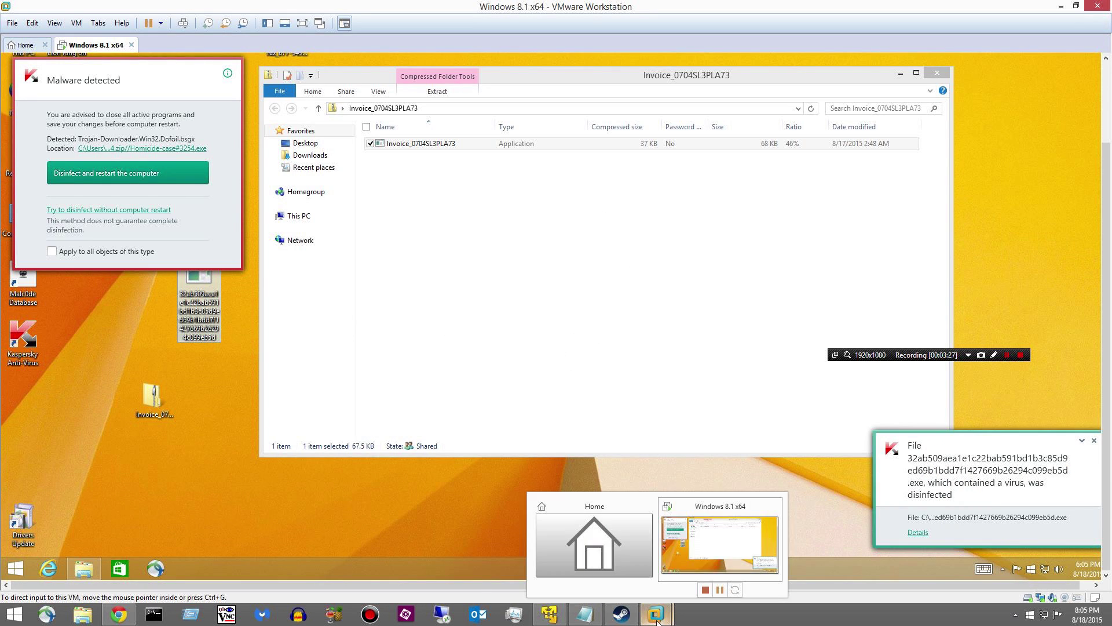
left_click(549, 614)
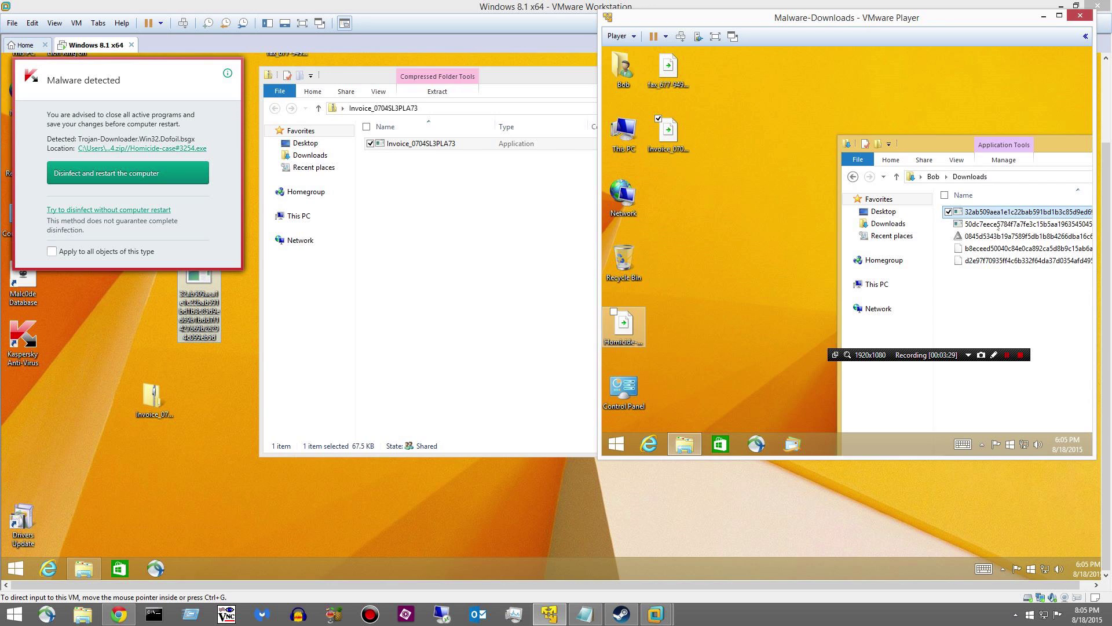
left_click(1009, 229)
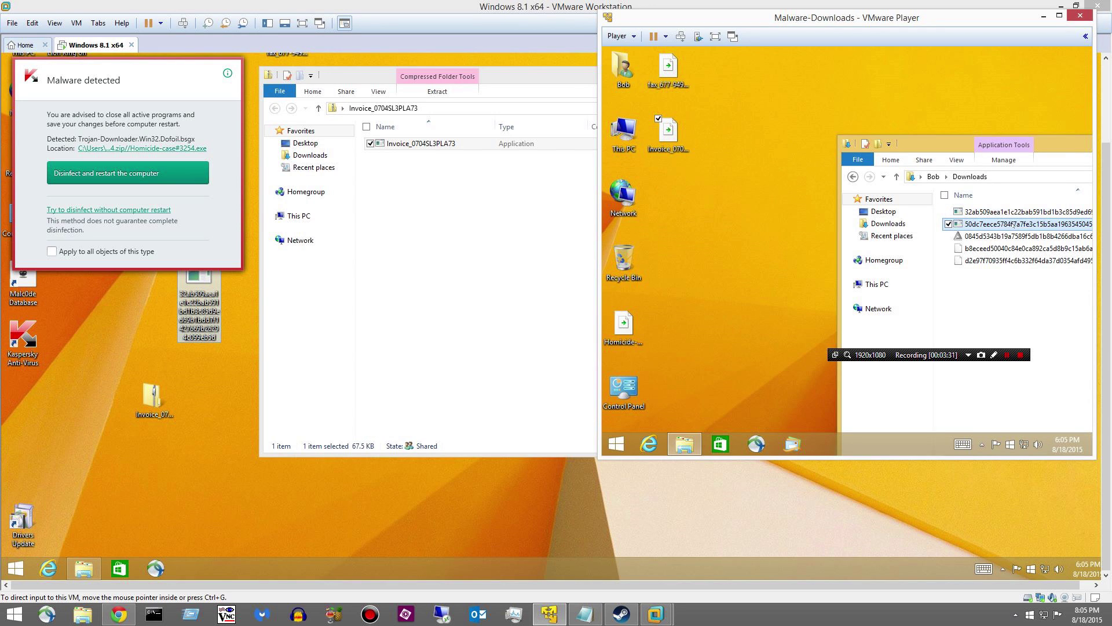
left_click_drag(1006, 220, 214, 444)
left_click(238, 399)
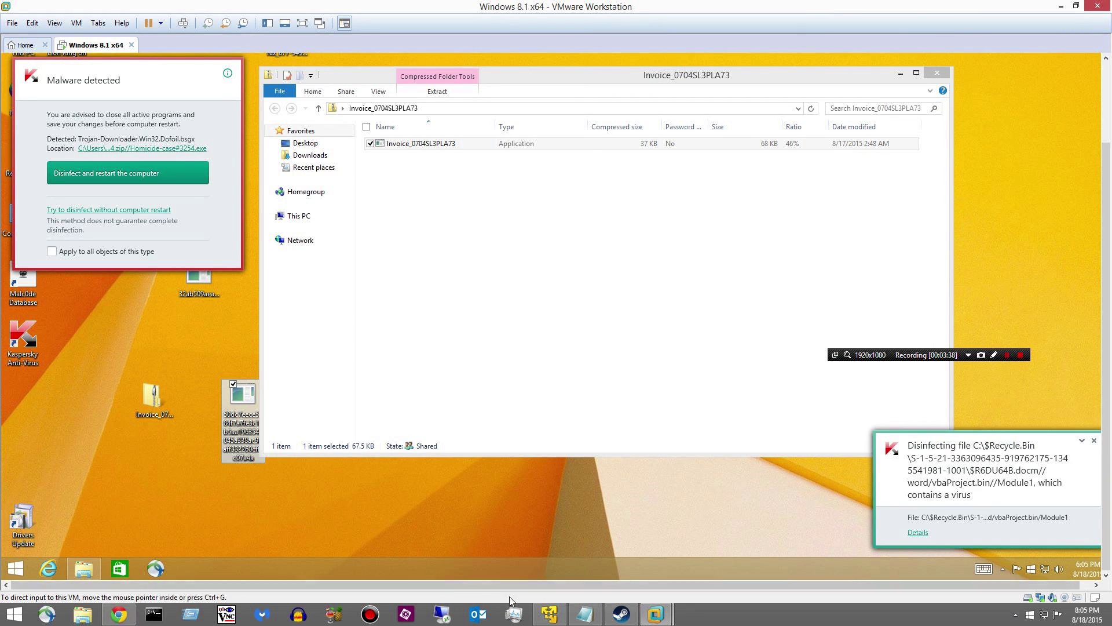
left_click(534, 618)
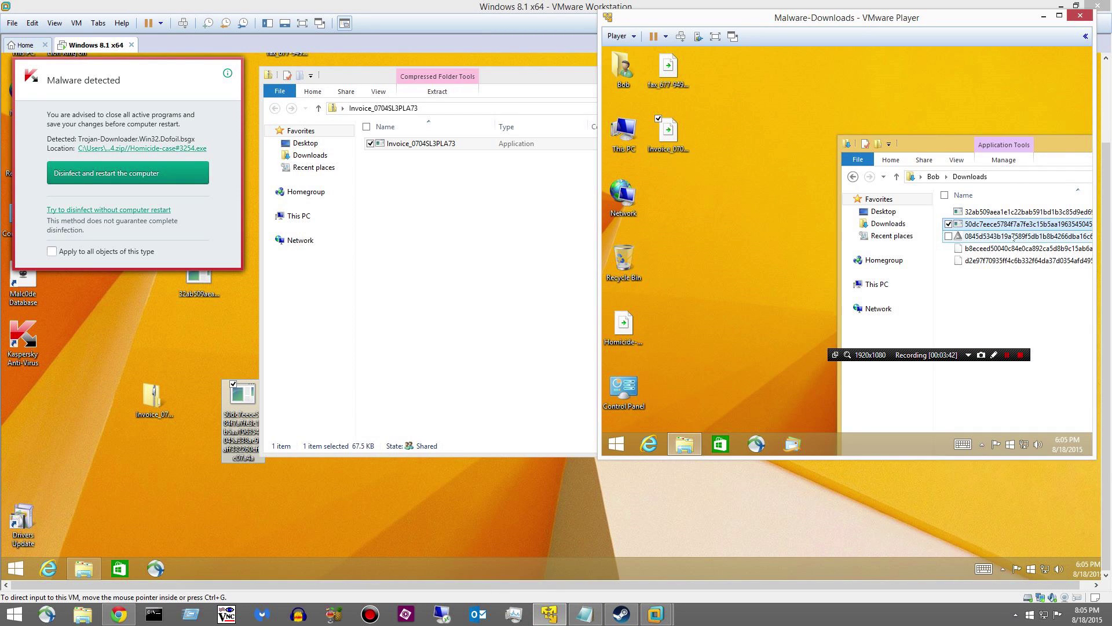
Copy the third Downloads sample onto the Windows 8.1 desktop and run it
left_click(1032, 236)
left_click_drag(1043, 236, 98, 322)
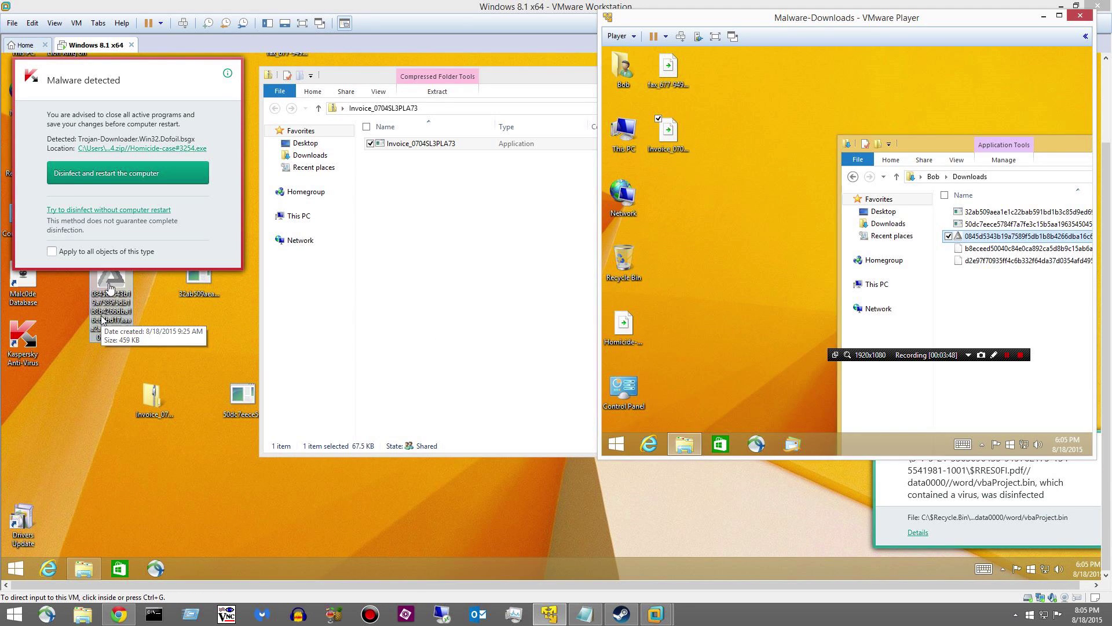
left_click(109, 291)
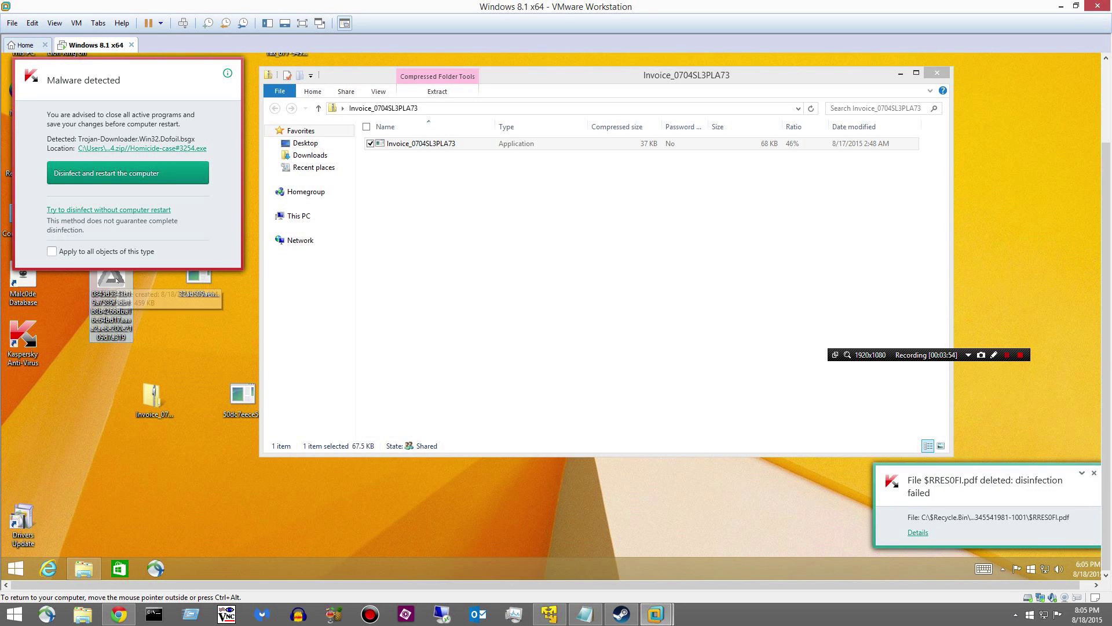
double_click(122, 302)
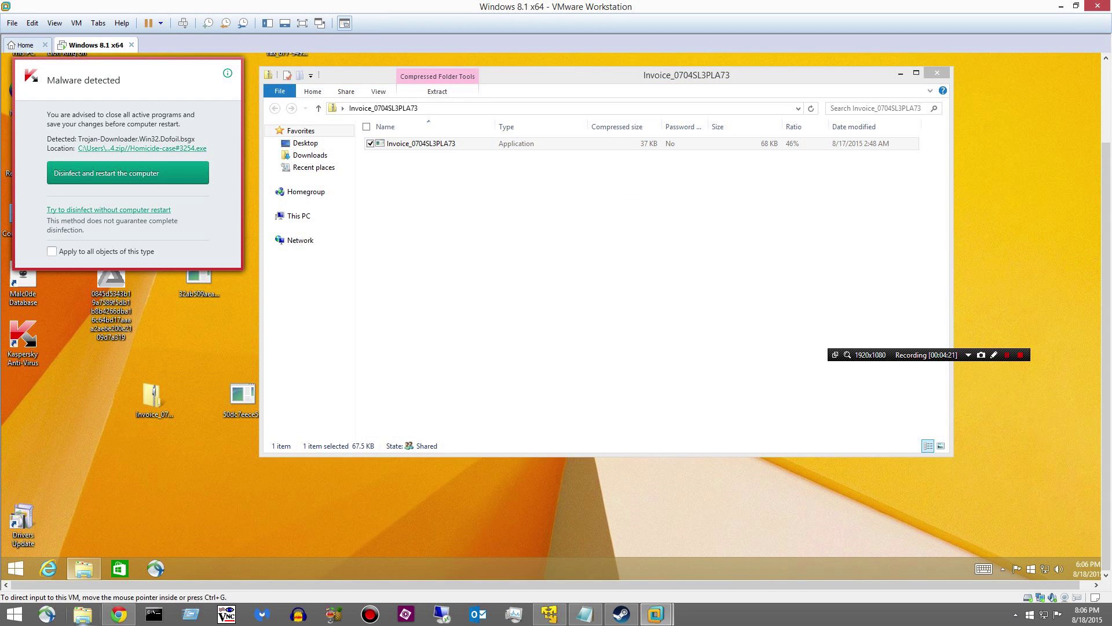
Drag the fourth b8eceed… sample out of the Downloads folder toward the test VM
left_click(560, 616)
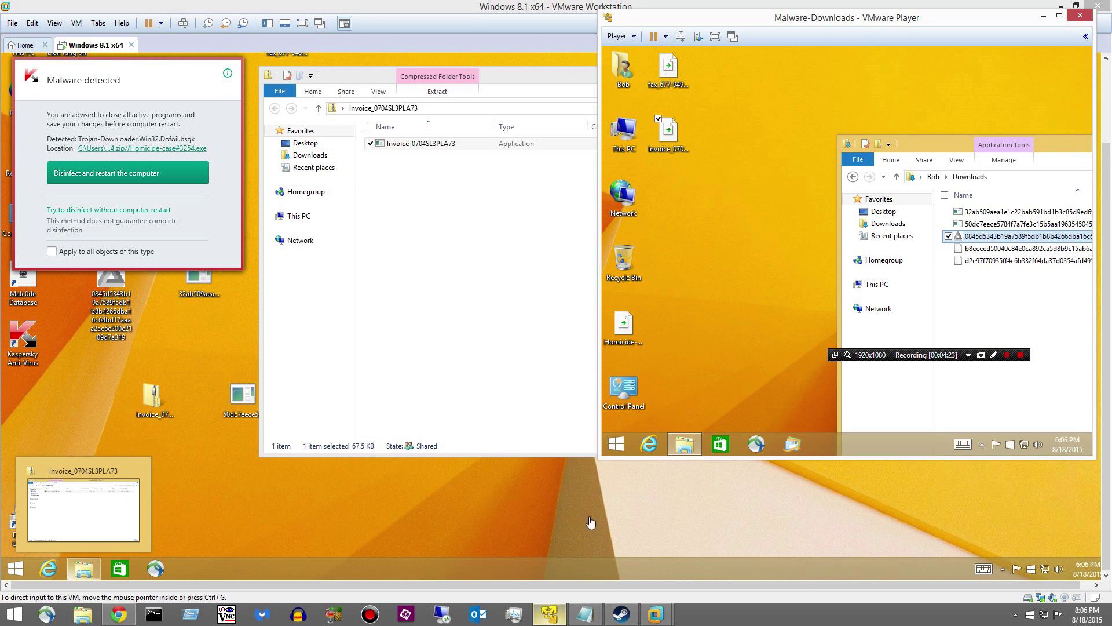
left_click(993, 248)
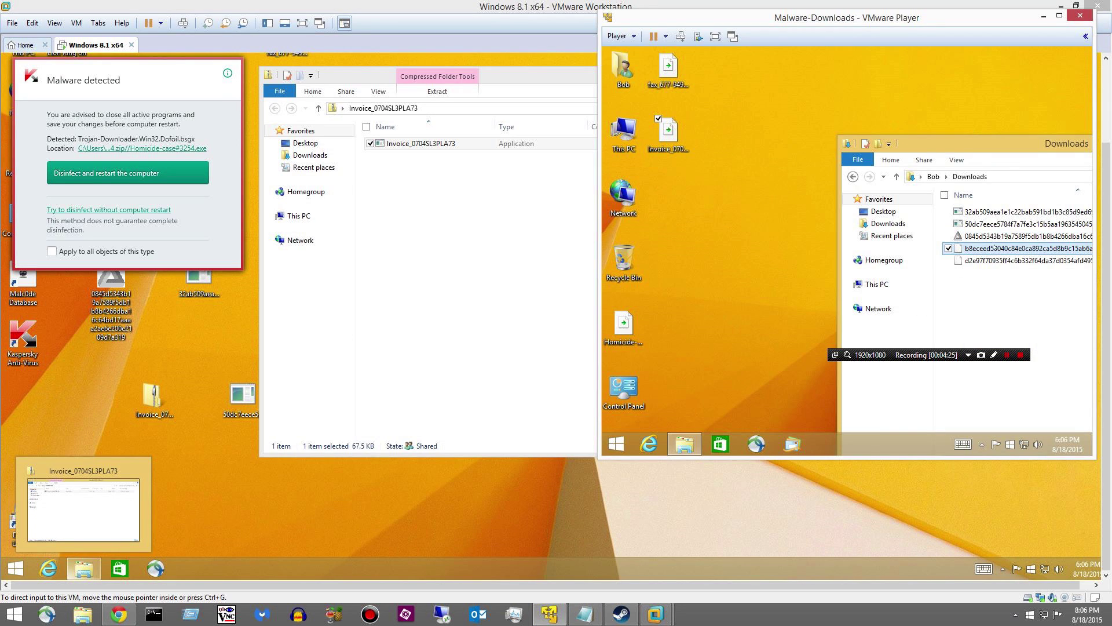
left_click_drag(1013, 249, 172, 346)
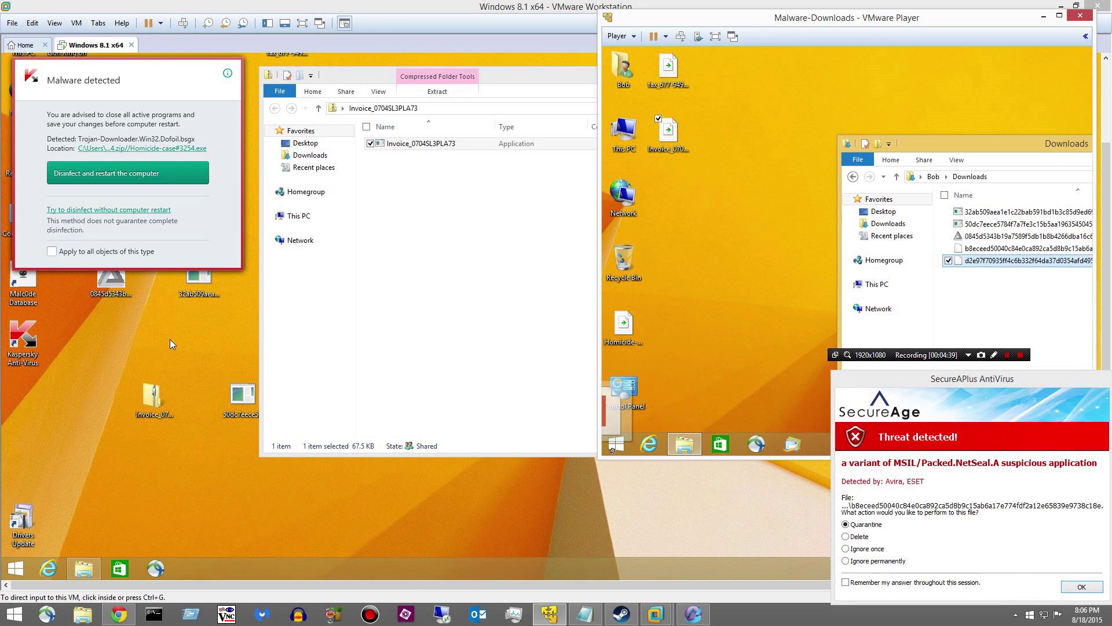
Drop the sample on the desktop, quarantine SecureAPlus's MSIL/Packed.NetSeal.A detection, and return to the VM
left_click_drag(510, 441, 184, 345)
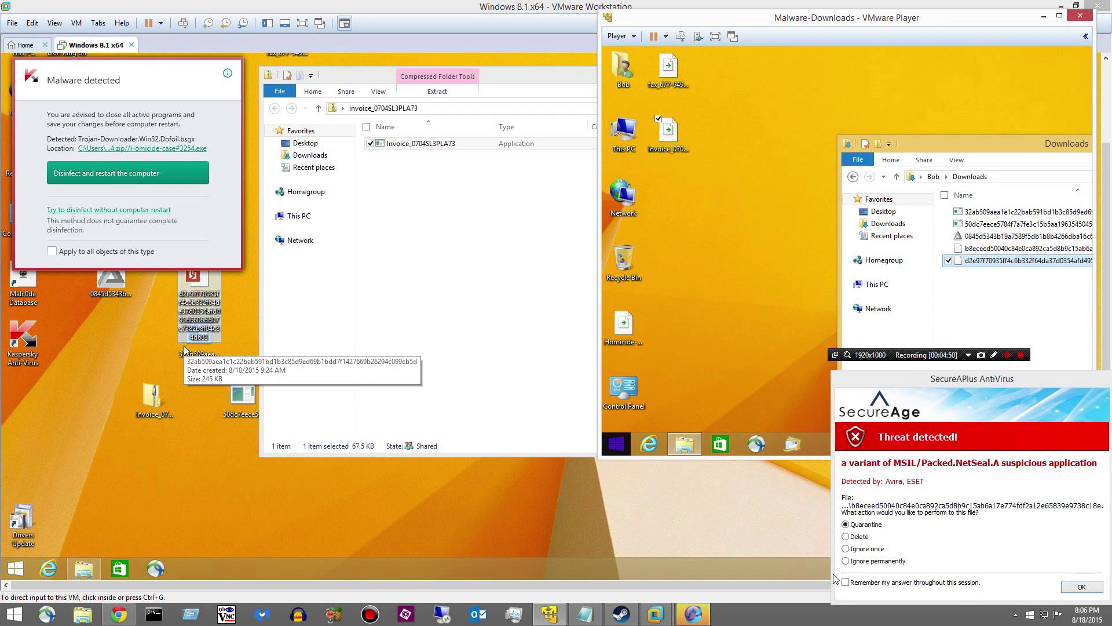
left_click(1100, 585)
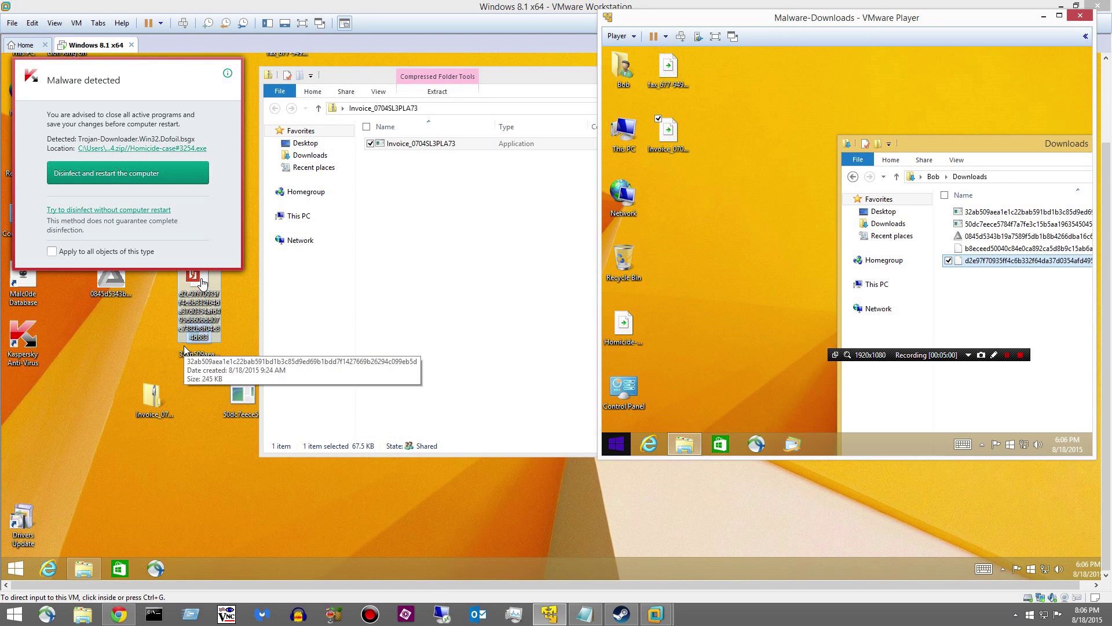
left_click(564, 301)
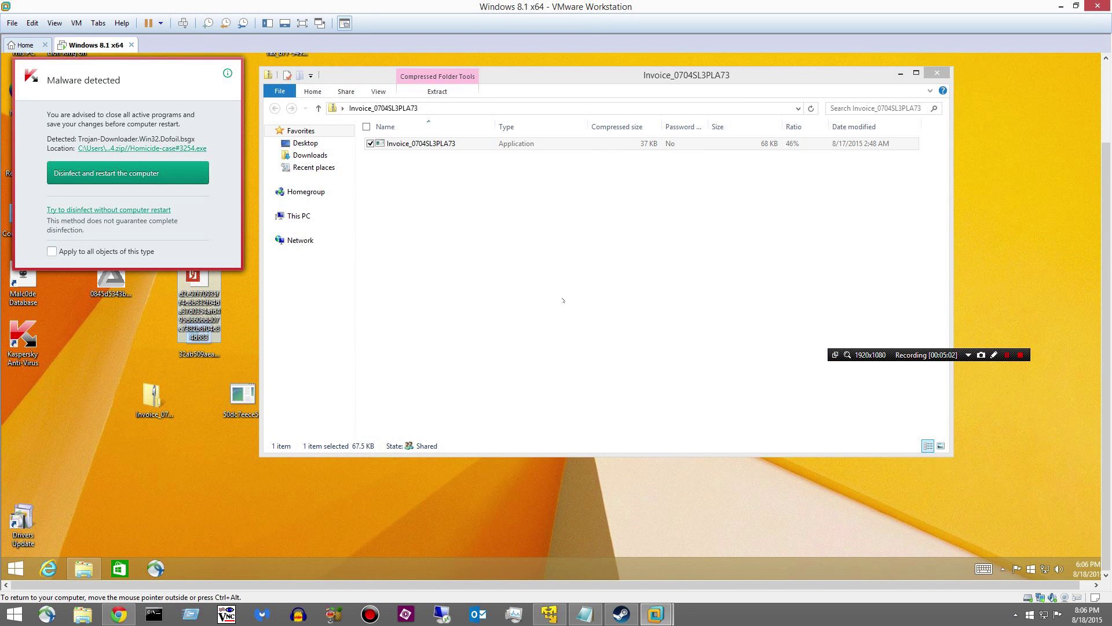
Try opening the PDF sample from the desktop and dismiss the Can't open this file error
double_click(199, 307)
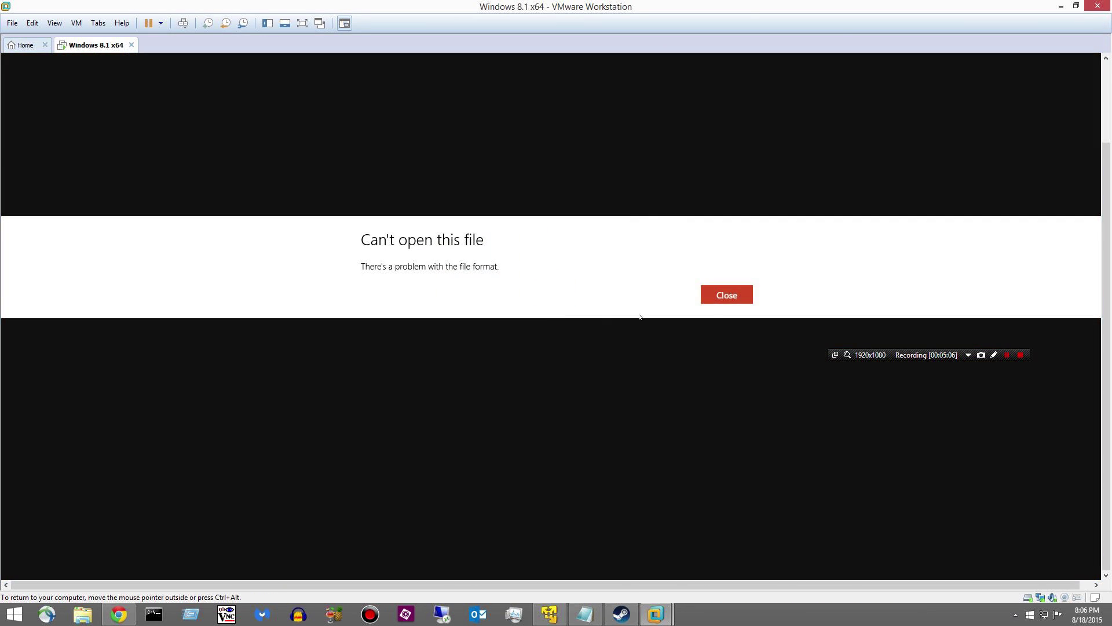
left_click(727, 295)
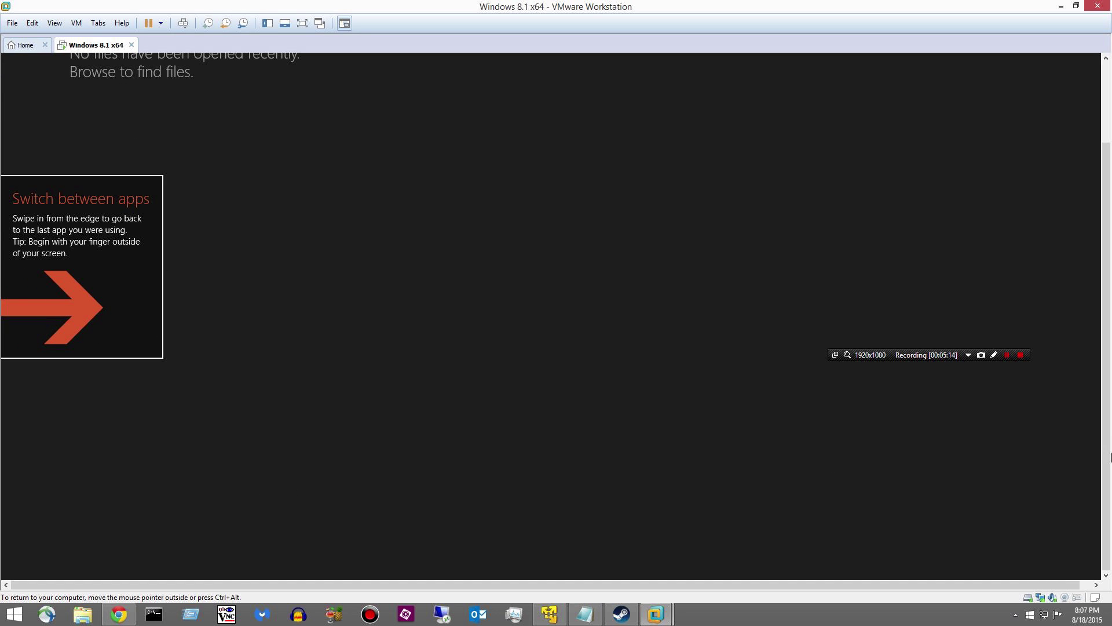
scroll(1111, 183, "up", 3)
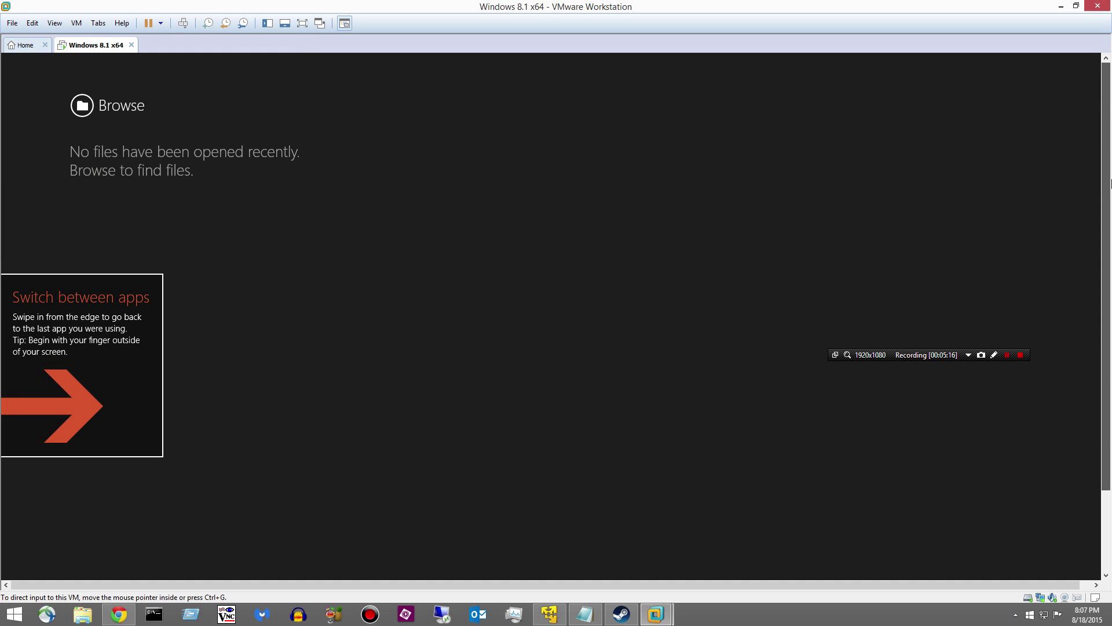
Cancel Windows Reader's file browser and return to the desktop via the Start screen
left_click(107, 118)
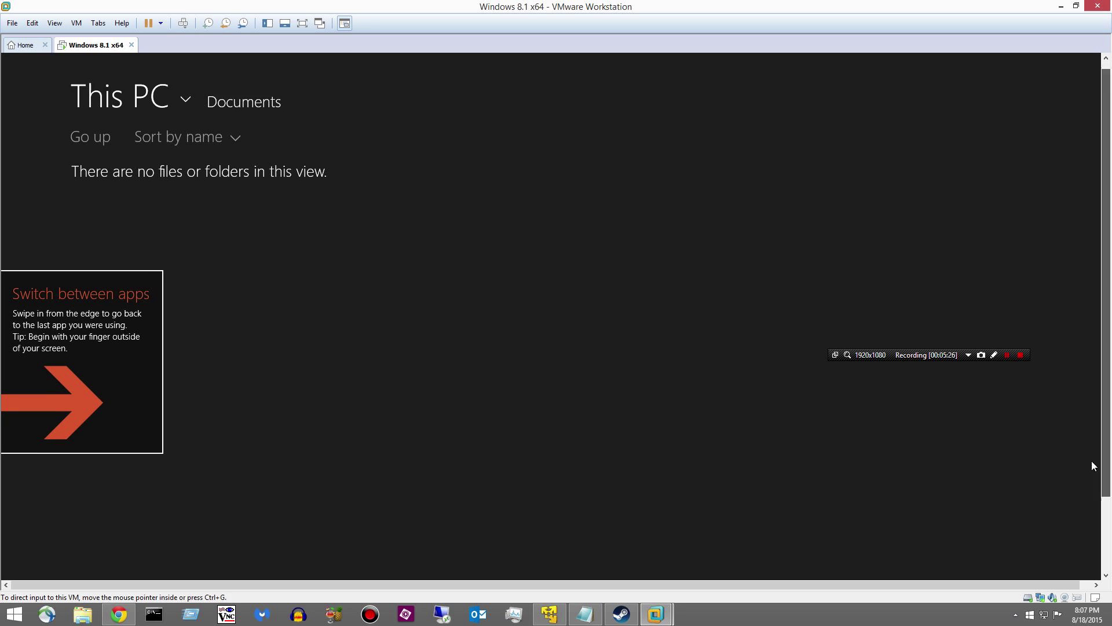
left_click(1052, 545)
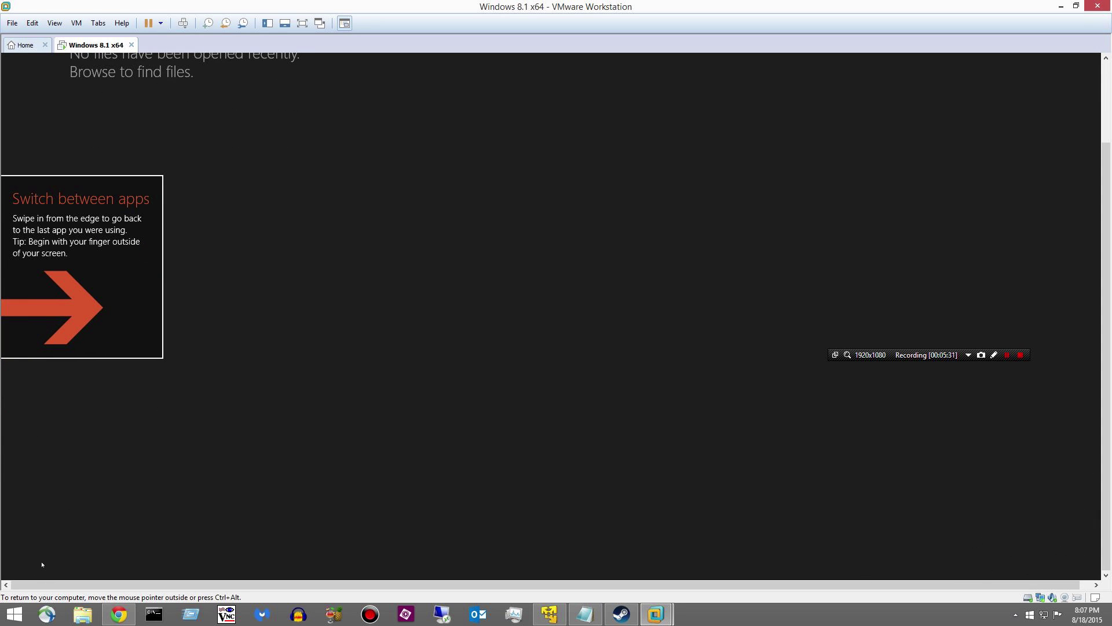
key("super")
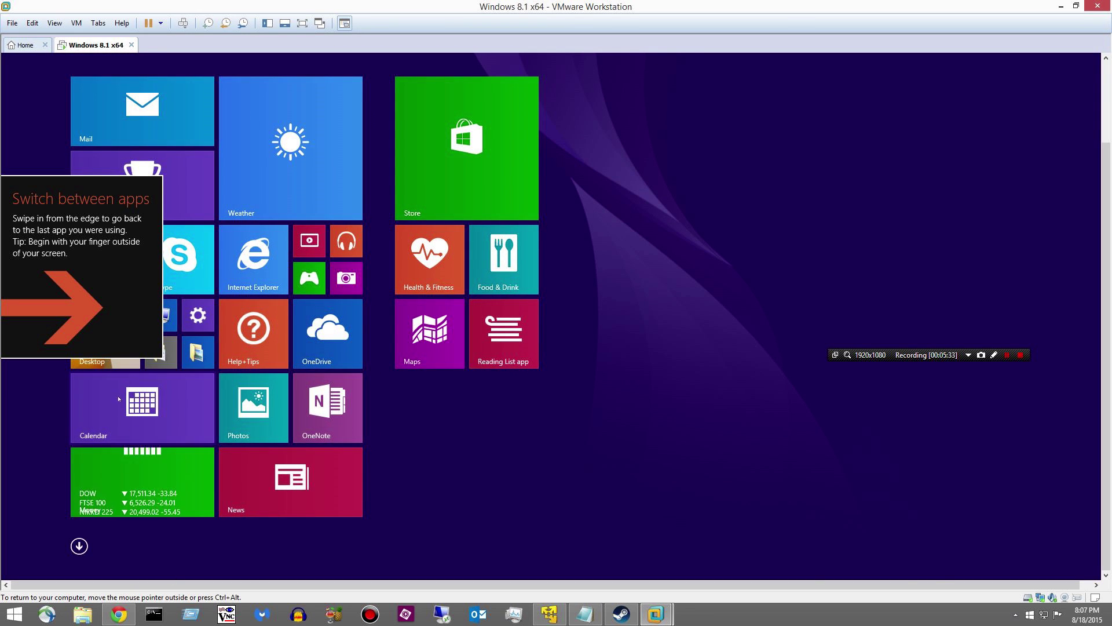
left_click(105, 363)
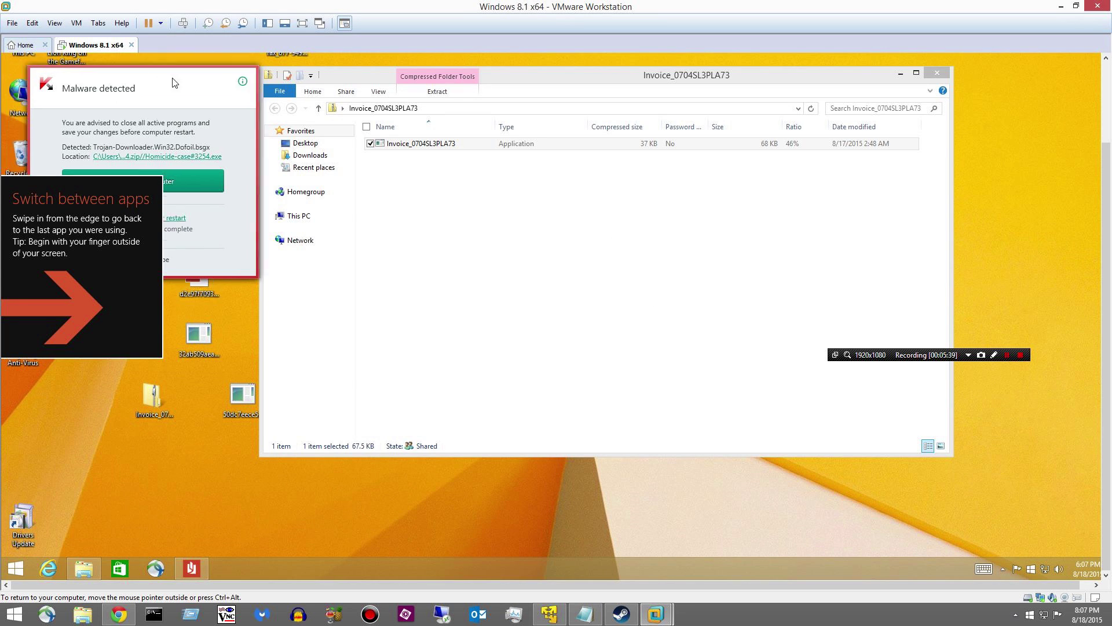
Centre the Kaspersky Malware detected alert, then bring up Malwarebytes protection options from the host tray
left_click_drag(191, 70, 575, 194)
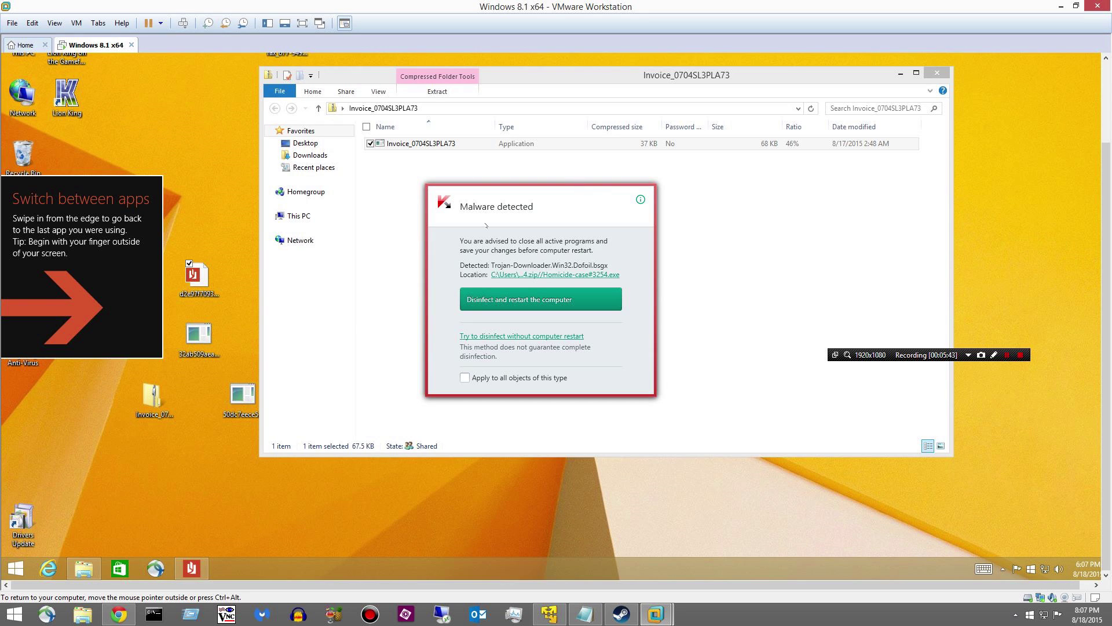
left_click(1016, 615)
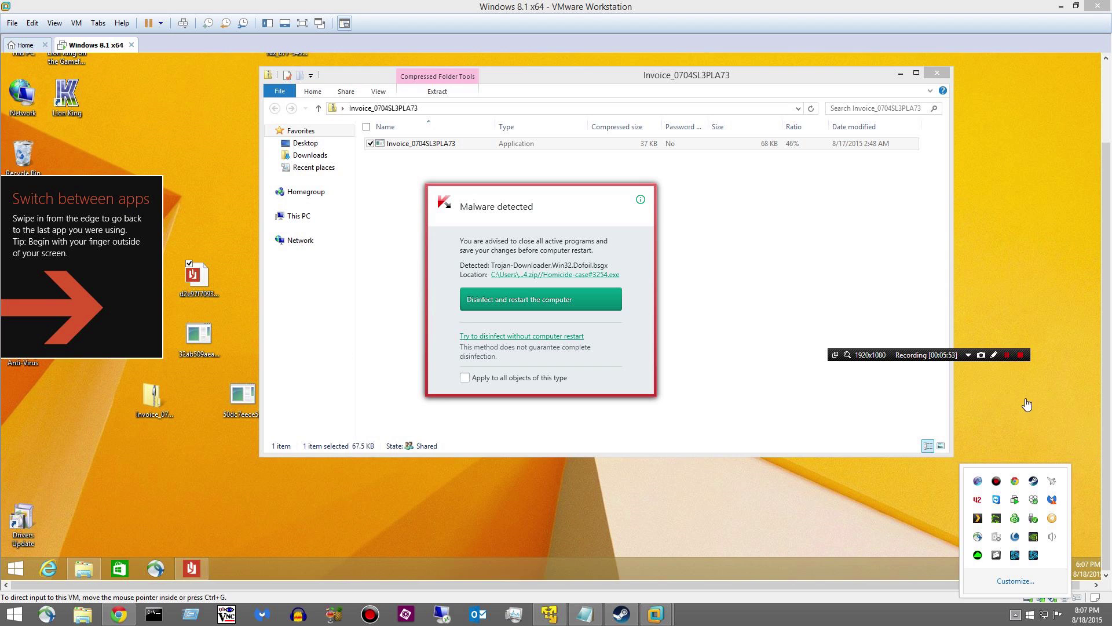
right_click(1053, 505)
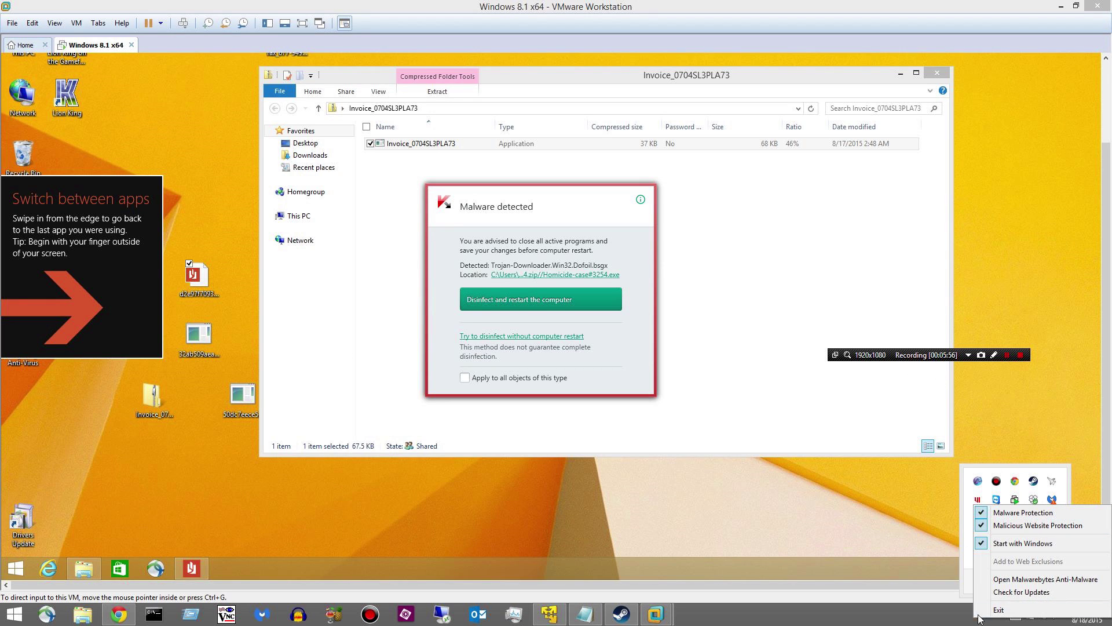
left_click(918, 620)
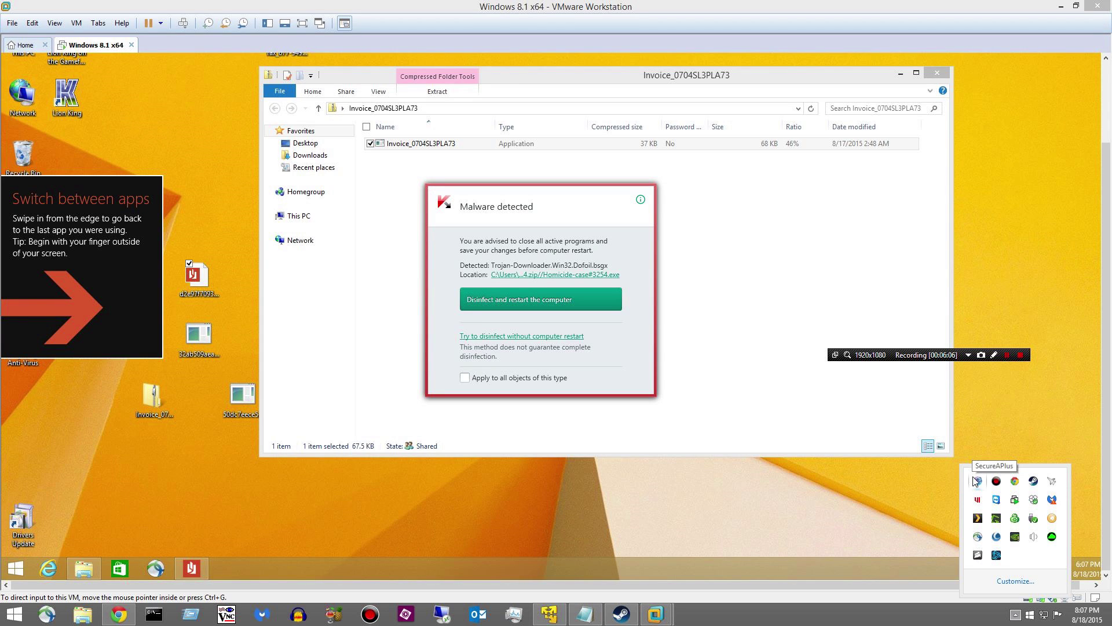
Dismiss the host's hidden tray icons panel, leaving the Trojan-Downloader alert pending
left_click(470, 507)
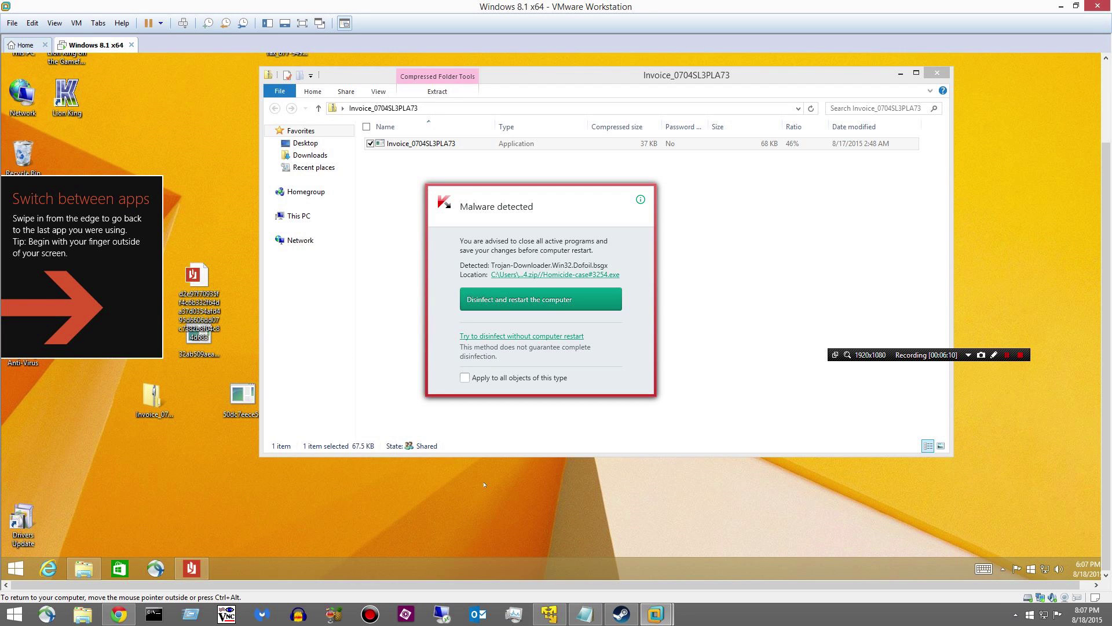